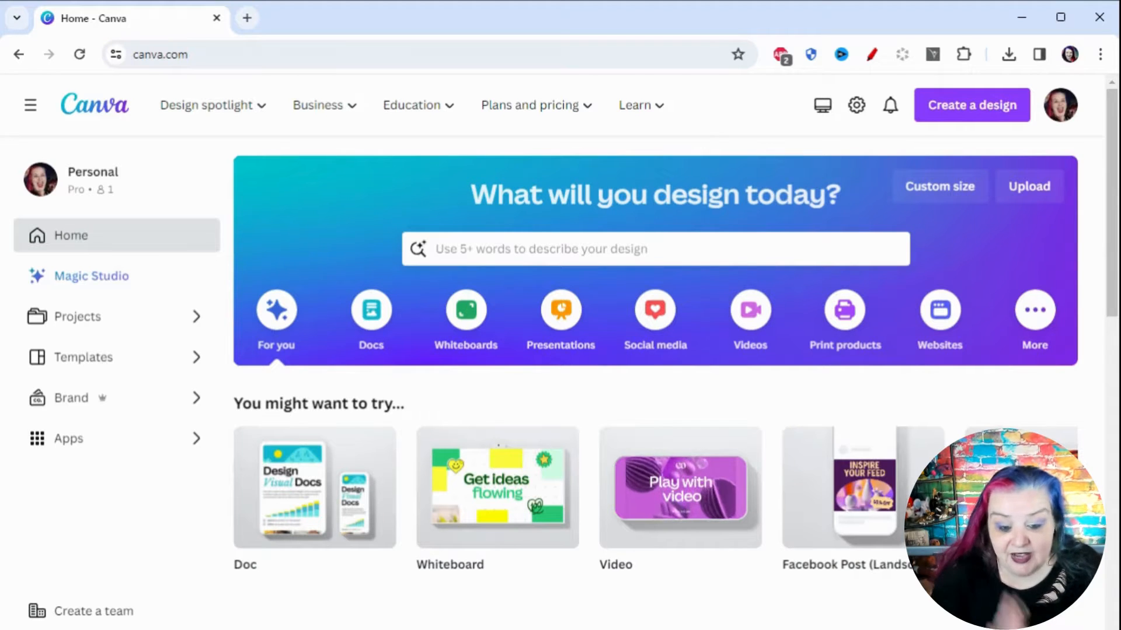
Open the Product Photos app and start choosing photos from the existing uploads
{"action": "left_click", "coordinate": [73, 447]}
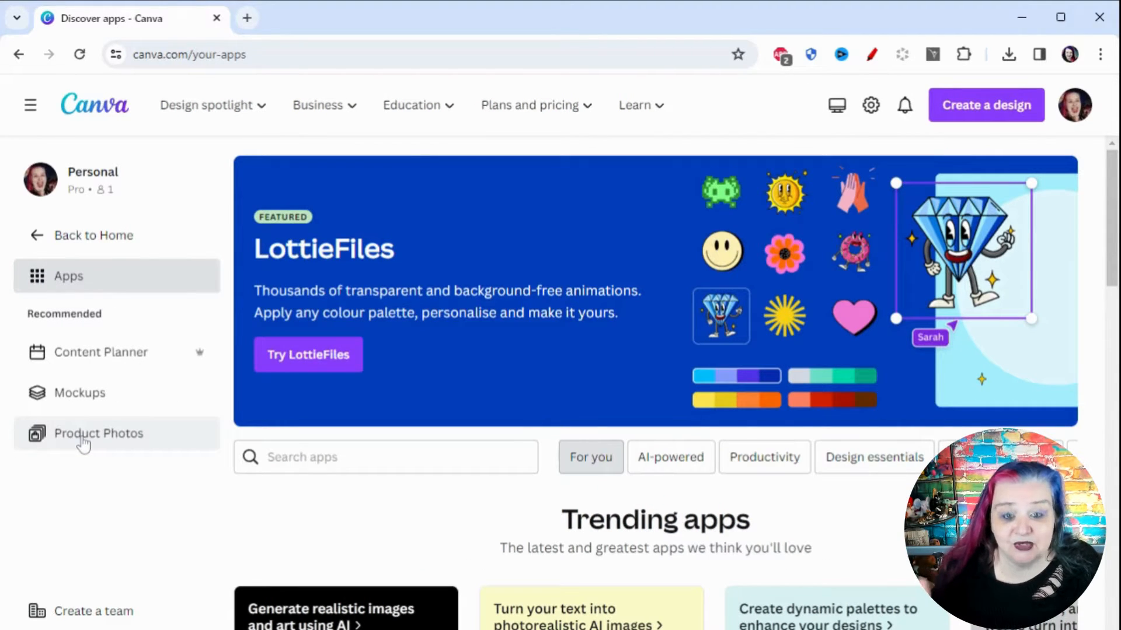
{"action": "left_click", "coordinate": [83, 439]}
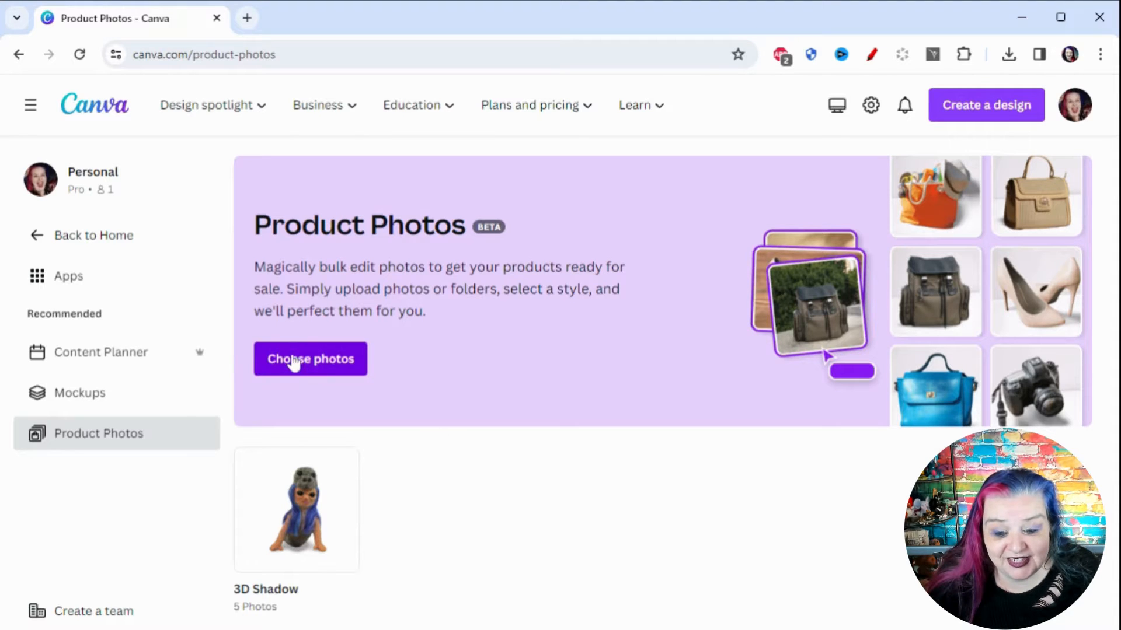
{"action": "left_click", "coordinate": [310, 367]}
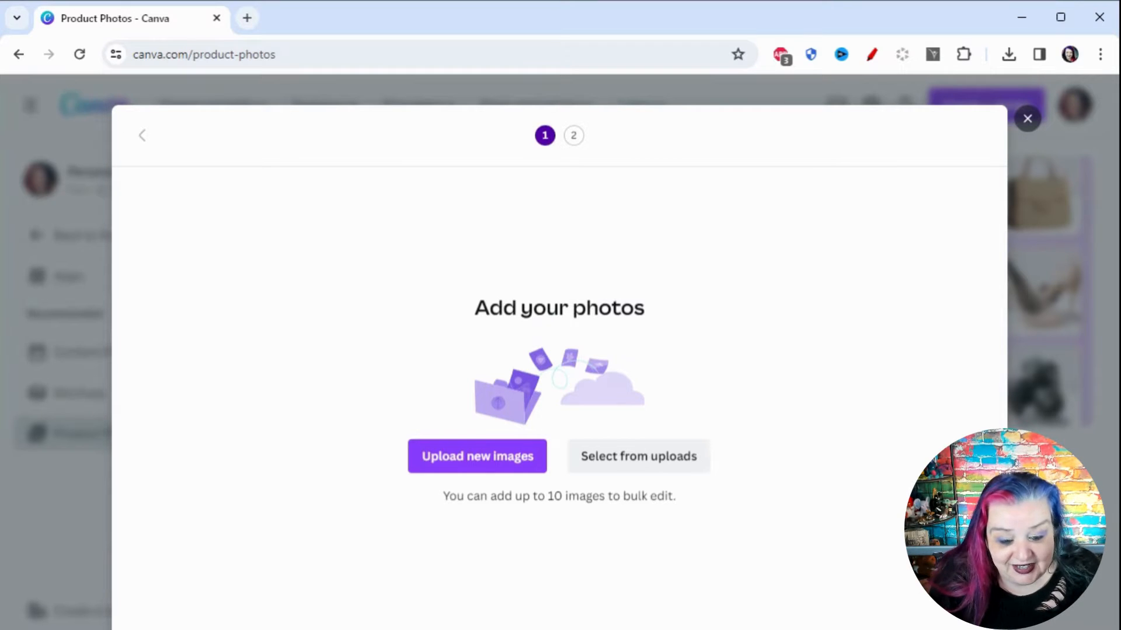
{"action": "left_click", "coordinate": [665, 460]}
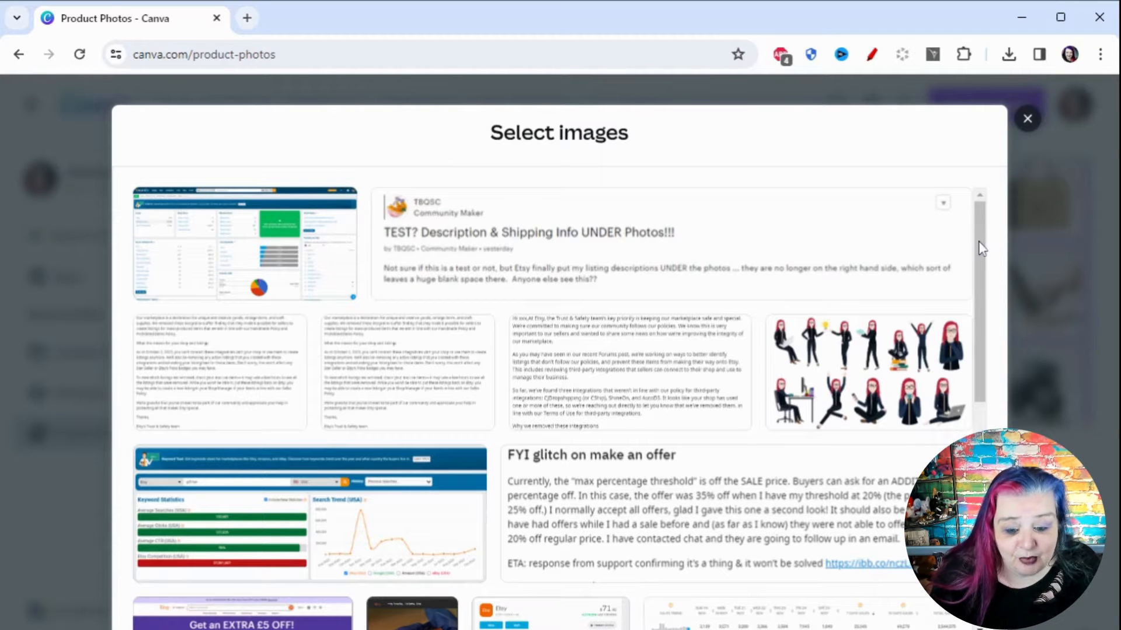
Select the single black-and-white toy dog, the robot with stacked blocks, and a photo showing two toy dogs from the uploads
{"action": "left_click_drag", "start_coordinate": [980, 251], "coordinate": [982, 629]}
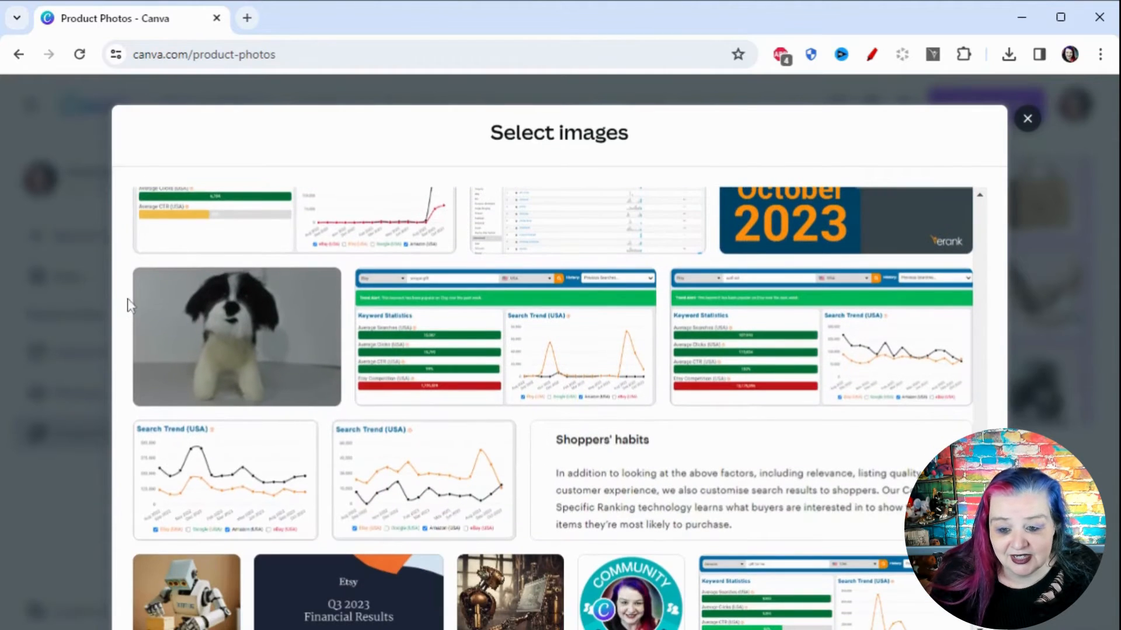
{"action": "left_click", "coordinate": [203, 351]}
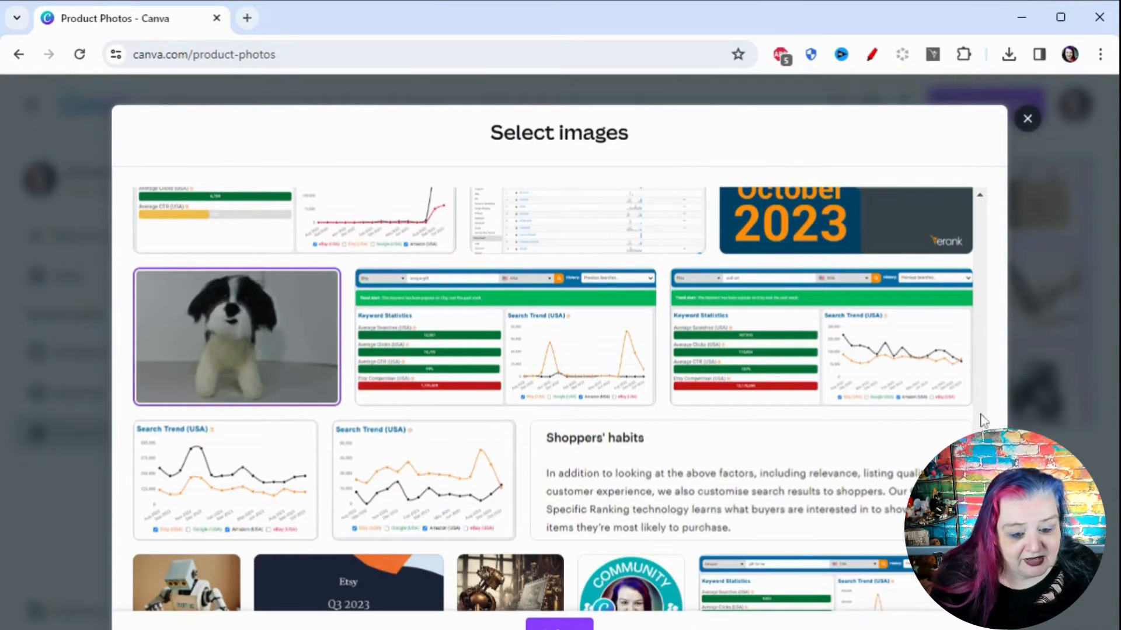
{"action": "scroll", "coordinate": [985, 420], "scroll_direction": "down", "scroll_amount": 1}
{"action": "scroll", "coordinate": [175, 409], "scroll_direction": "down", "scroll_amount": 3}
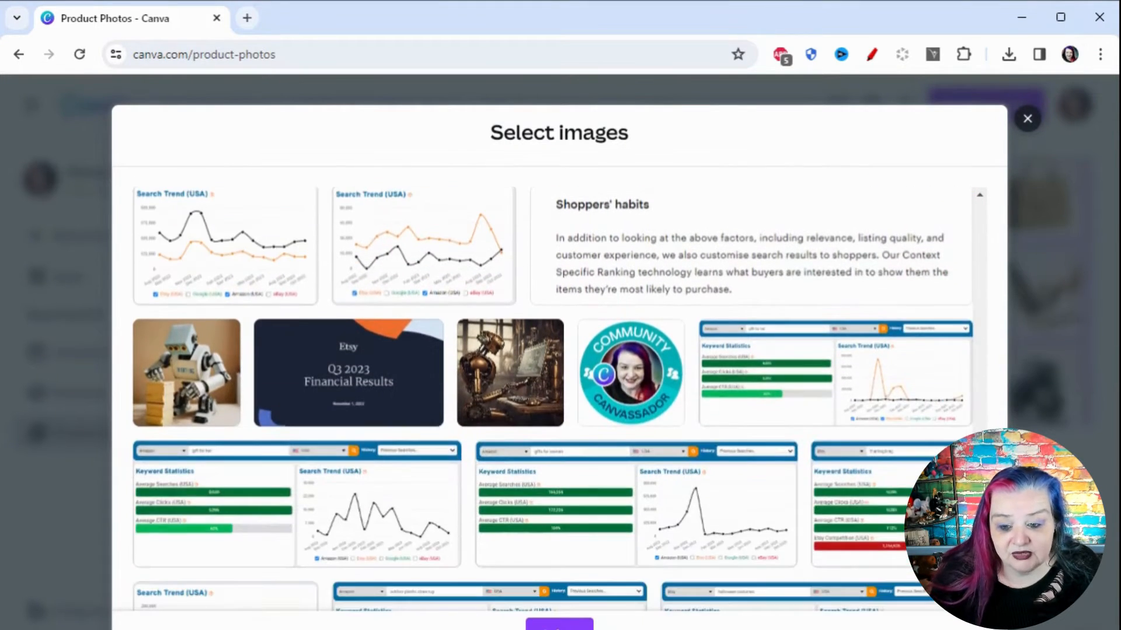
{"action": "left_click", "coordinate": [174, 365]}
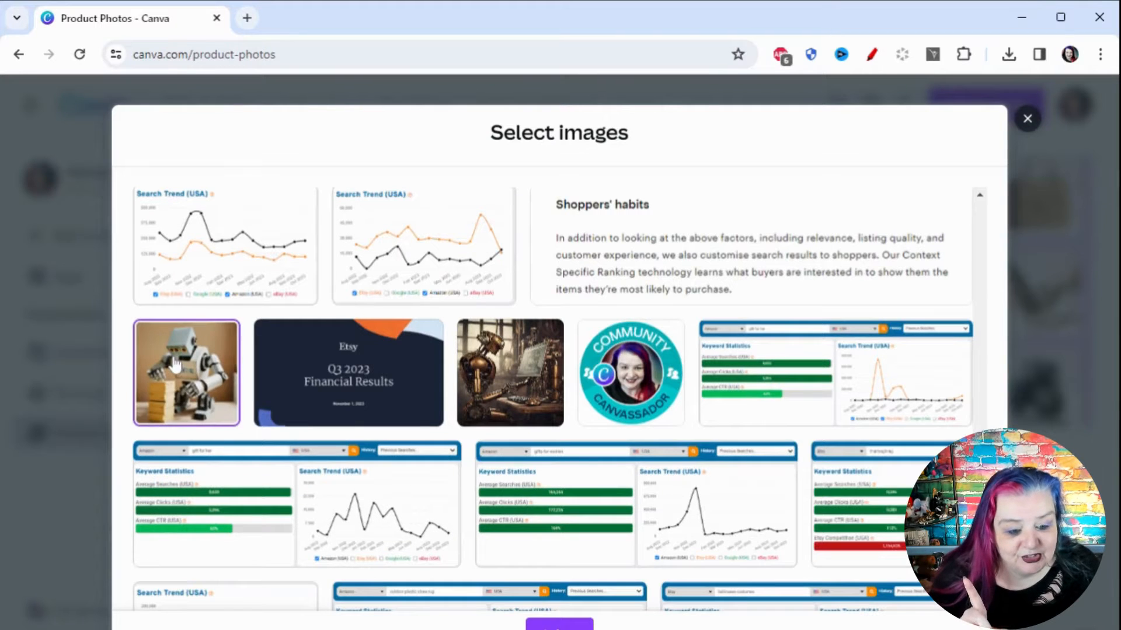
{"action": "scroll", "coordinate": [551, 397], "scroll_direction": "down", "scroll_amount": 6}
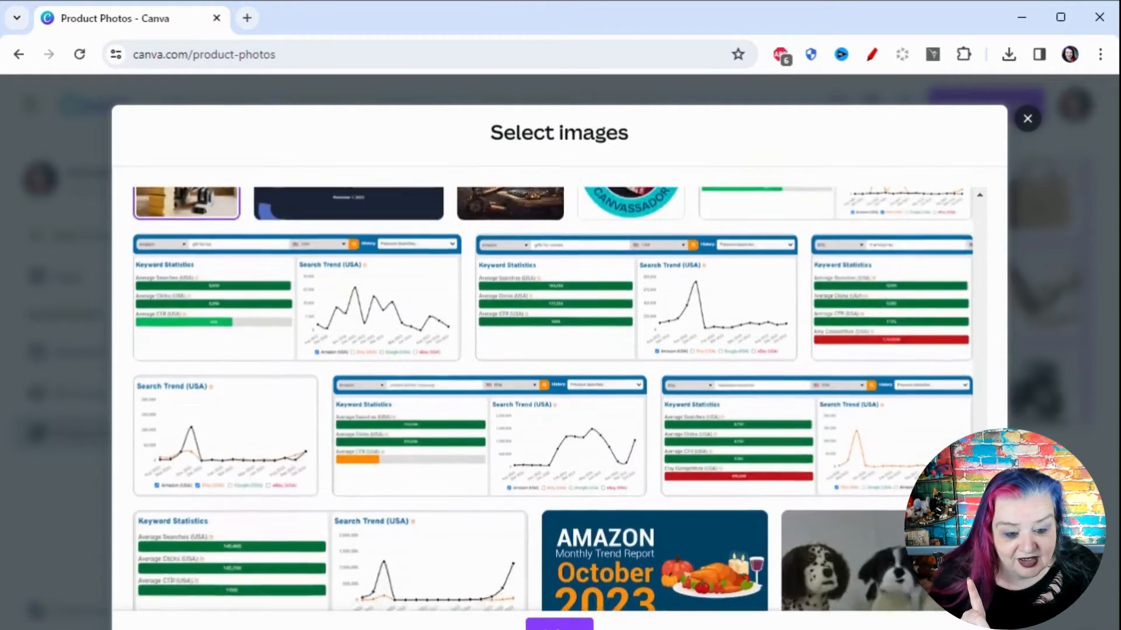
{"action": "scroll", "coordinate": [874, 394], "scroll_direction": "down", "scroll_amount": 2}
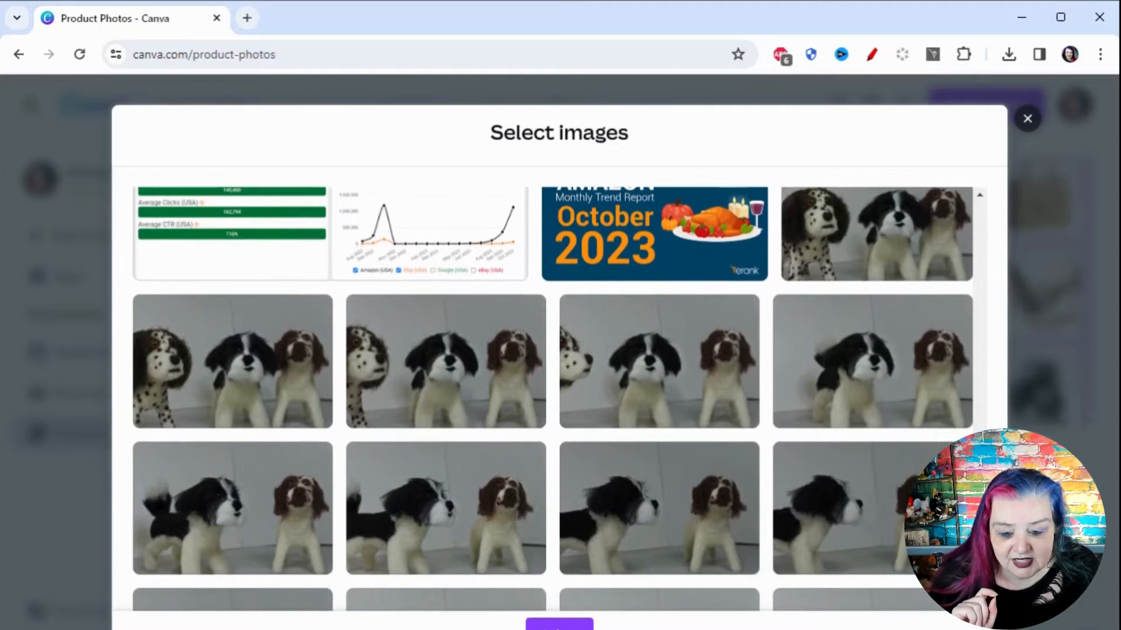
{"action": "left_click", "coordinate": [862, 355]}
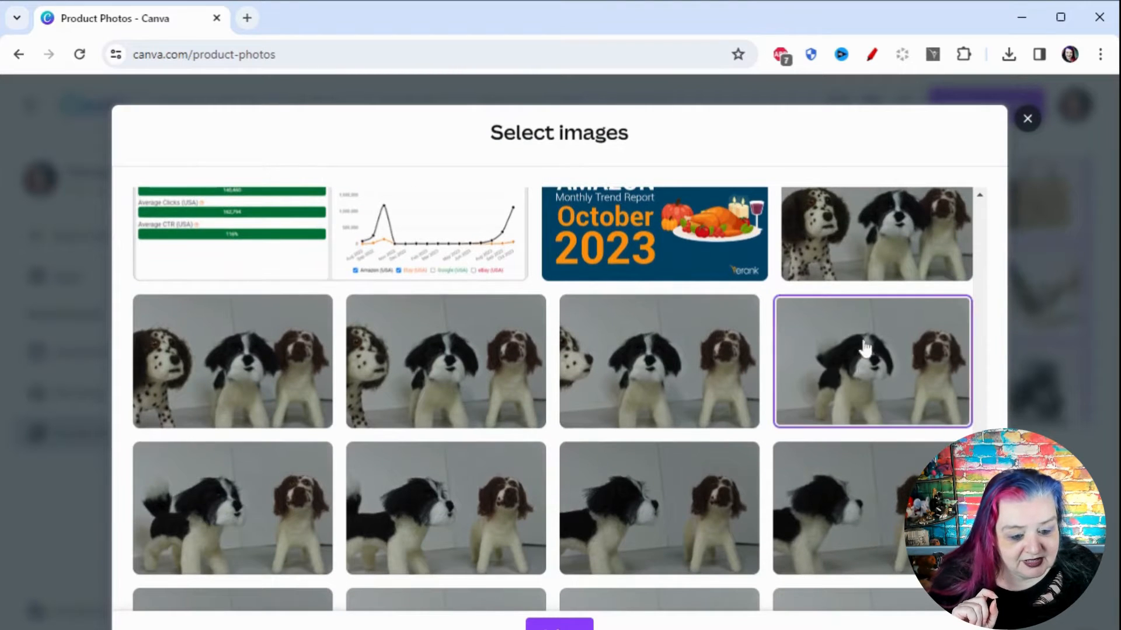
Add the purple-maned white figure, the orange bear in a top hat and the blue-haired seal-hat figure to the image selection
{"action": "scroll", "coordinate": [553, 400], "scroll_direction": "down", "scroll_amount": 10}
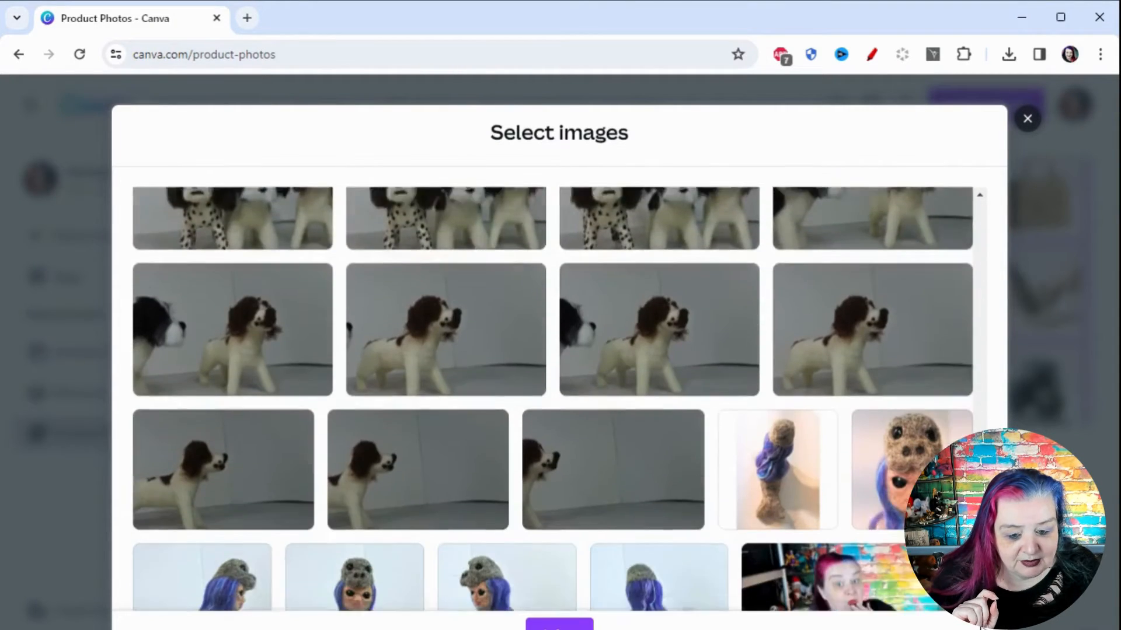
{"action": "scroll", "coordinate": [552, 400], "scroll_direction": "down", "scroll_amount": 10}
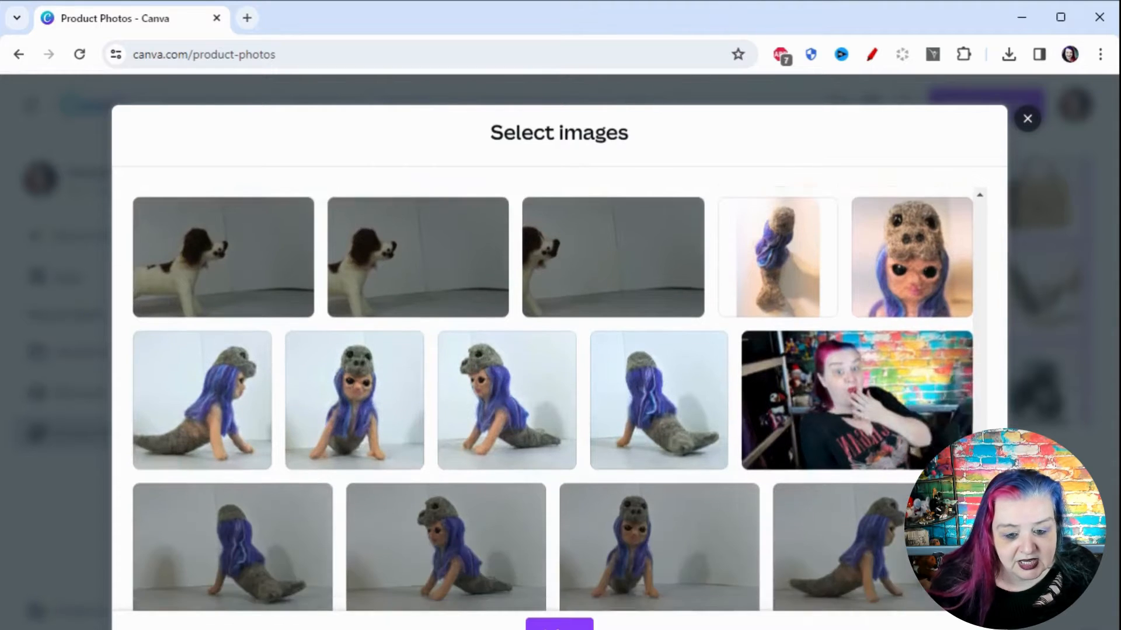
{"action": "scroll", "coordinate": [552, 400], "scroll_direction": "down", "scroll_amount": 10}
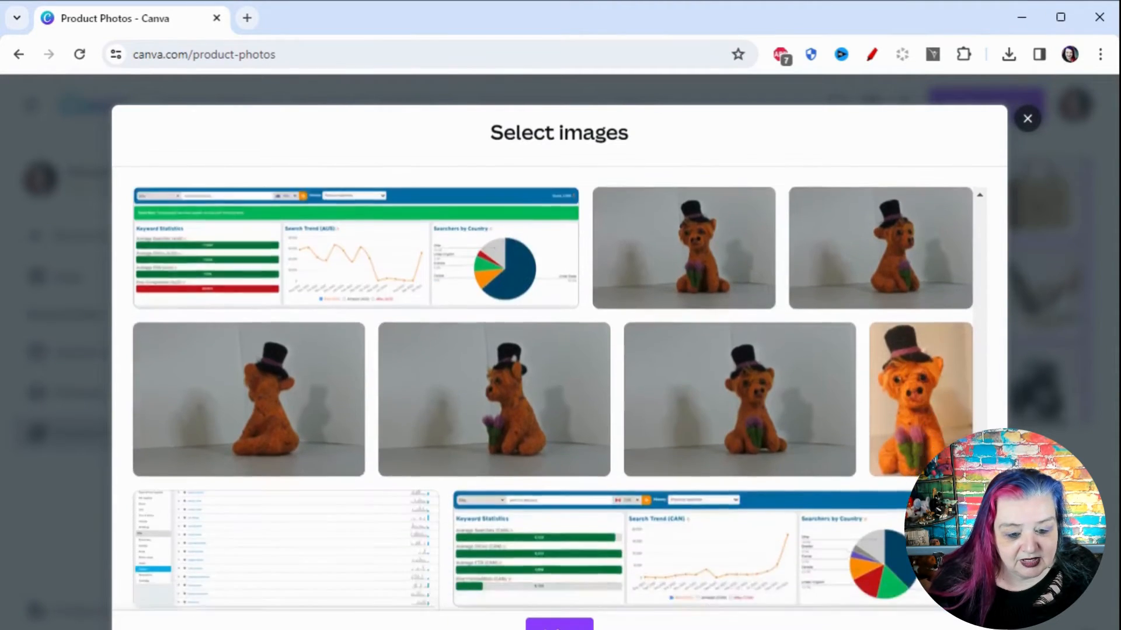
{"action": "scroll", "coordinate": [552, 400], "scroll_direction": "down", "scroll_amount": 5}
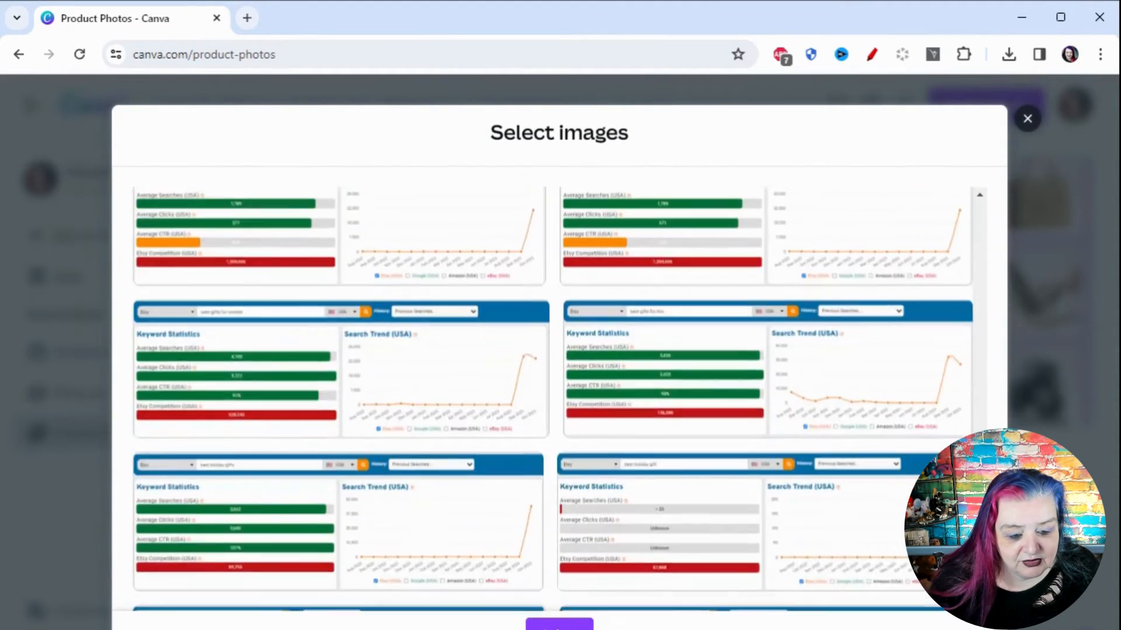
{"action": "scroll", "coordinate": [552, 400], "scroll_direction": "down", "scroll_amount": 10}
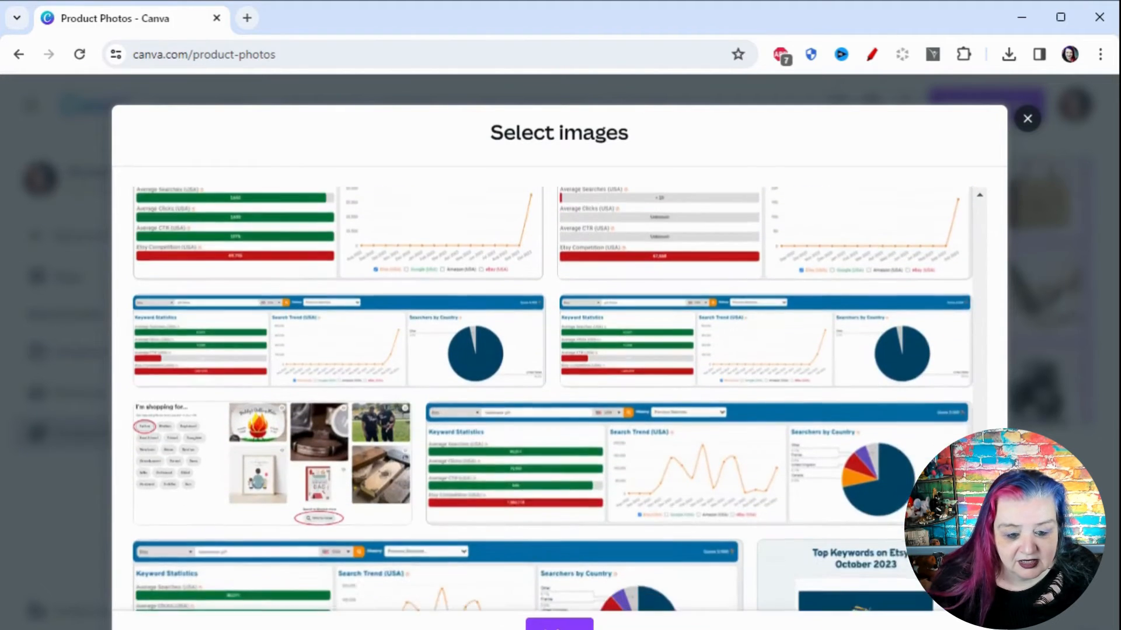
{"action": "scroll", "coordinate": [553, 400], "scroll_direction": "down", "scroll_amount": 2}
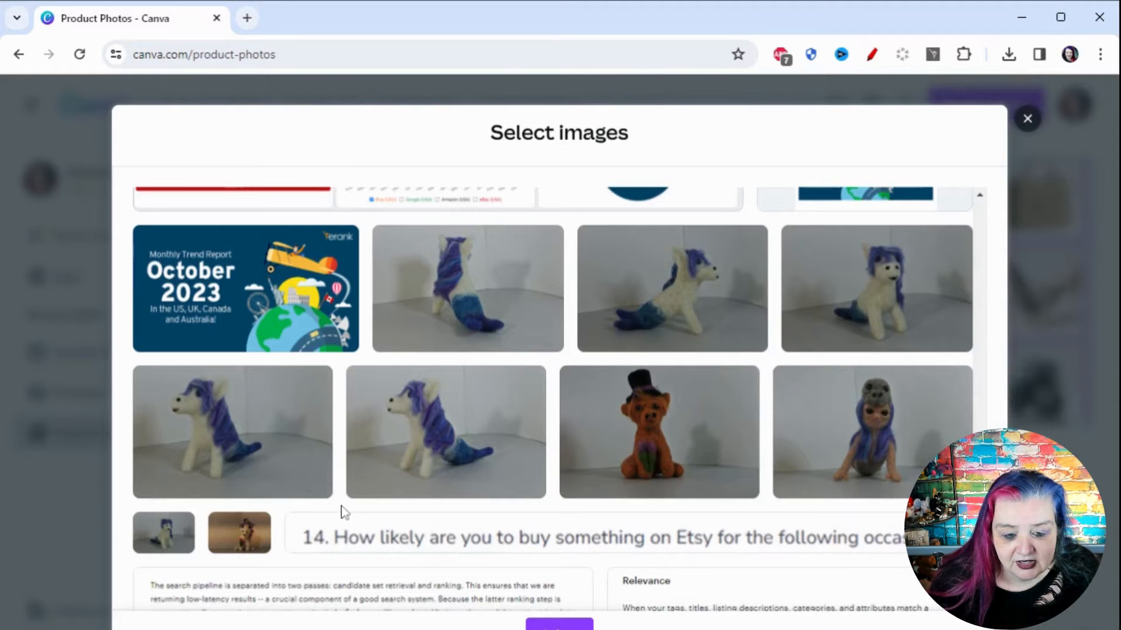
{"action": "left_click", "coordinate": [225, 423]}
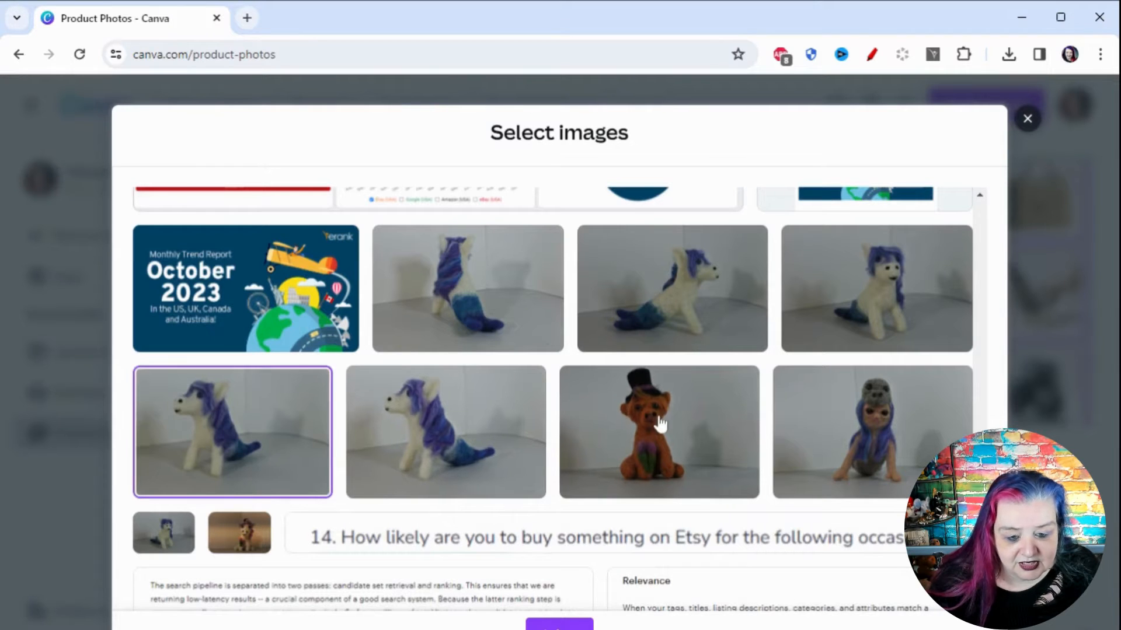
{"action": "left_click", "coordinate": [662, 422]}
{"action": "left_click", "coordinate": [839, 439]}
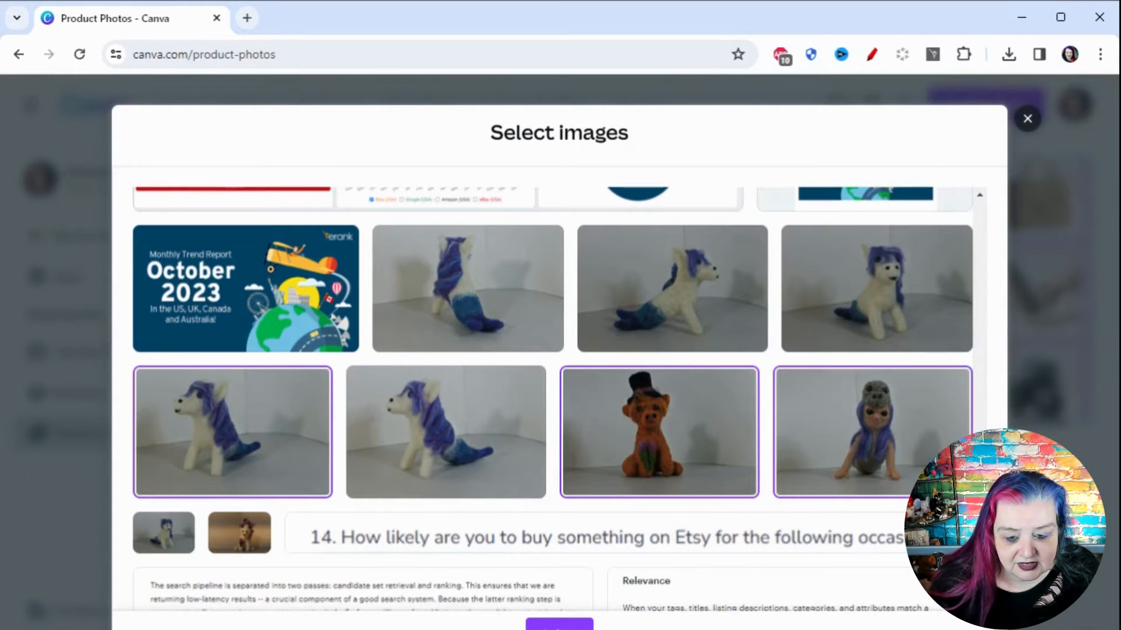
Include a group photo of the four felt figures, add all selected images to the batch and continue to style selection
{"action": "scroll", "coordinate": [840, 439], "scroll_direction": "down", "scroll_amount": 7}
{"action": "scroll", "coordinate": [552, 399], "scroll_direction": "down", "scroll_amount": 10}
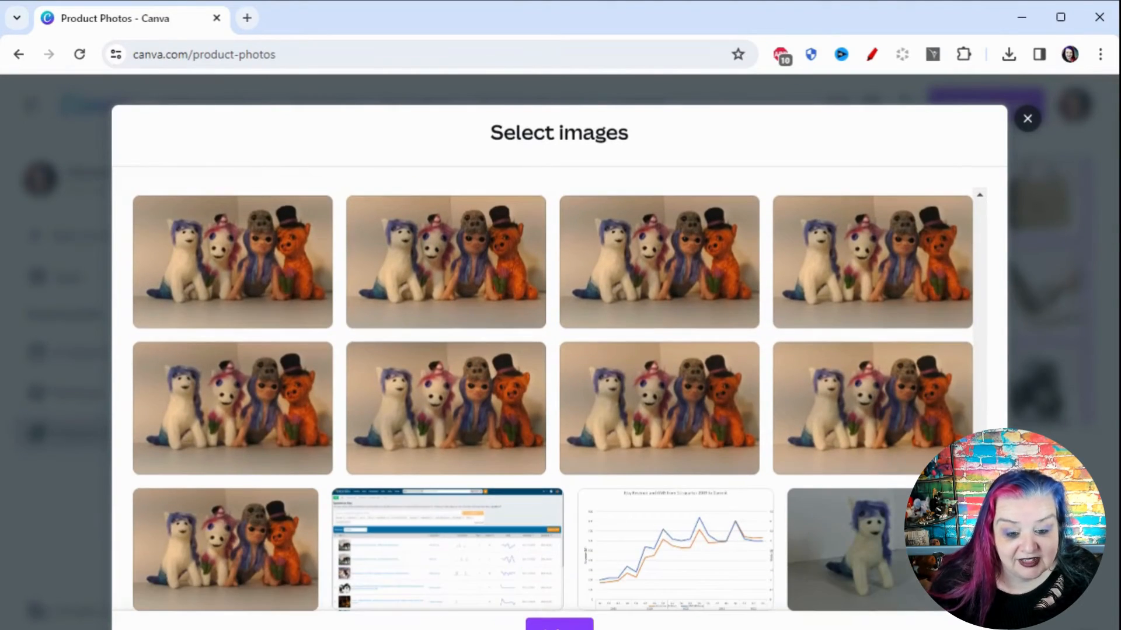
{"action": "left_click", "coordinate": [646, 421]}
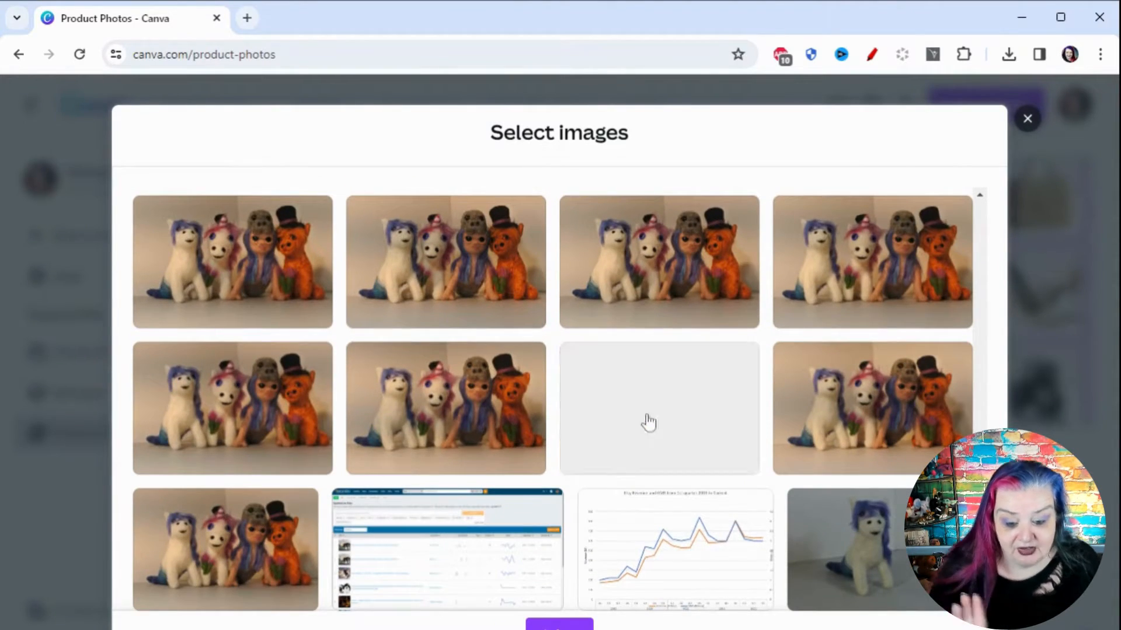
{"action": "left_click", "coordinate": [580, 625]}
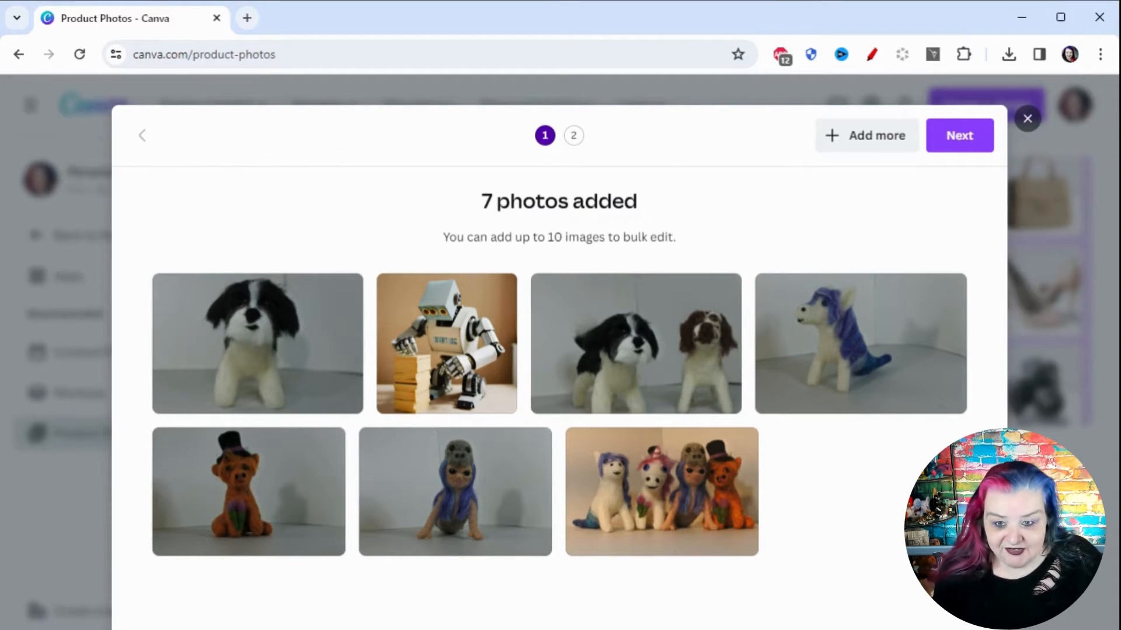
{"action": "left_click", "coordinate": [959, 143]}
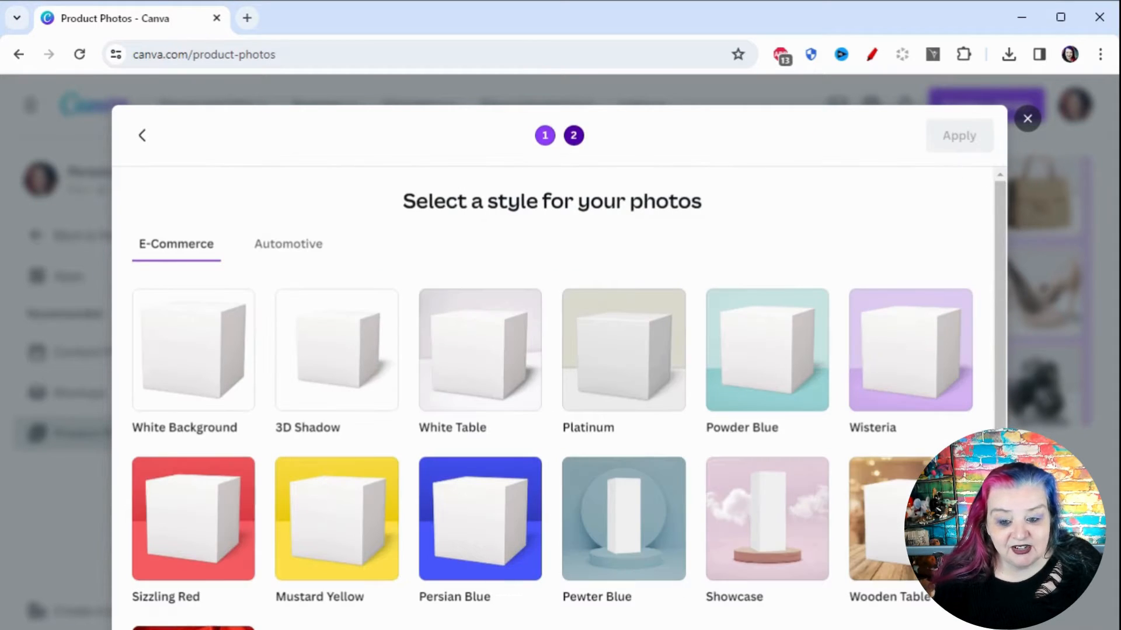
Review the Automotive and E-Commerce styles, and apply the 3D Shadow style to the photos
{"action": "left_click", "coordinate": [289, 256]}
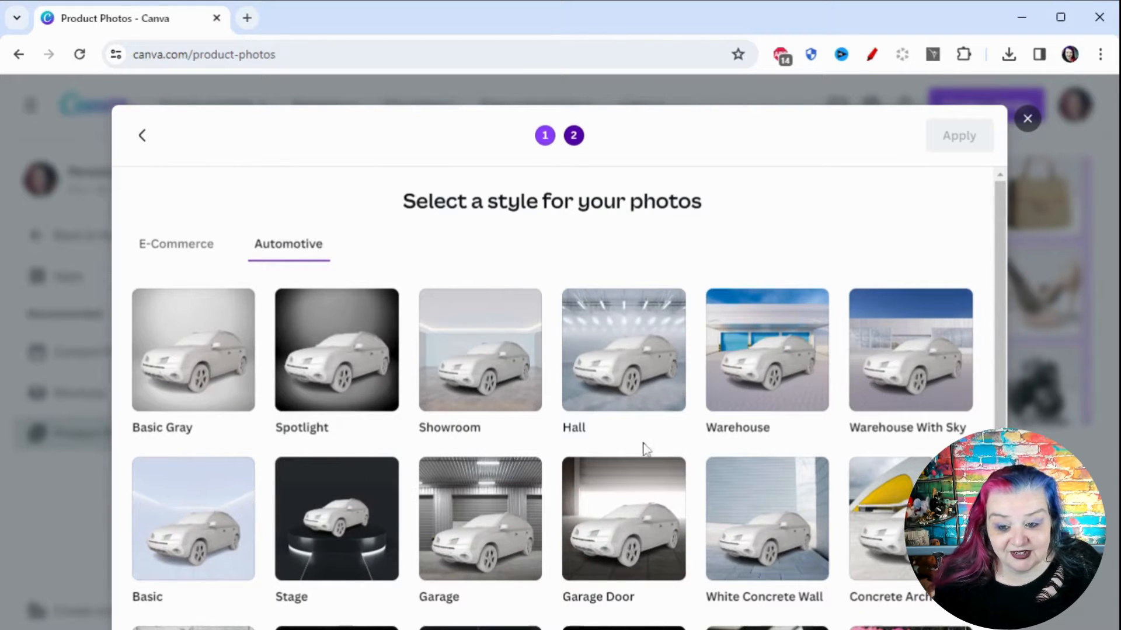
{"action": "left_click", "coordinate": [162, 257]}
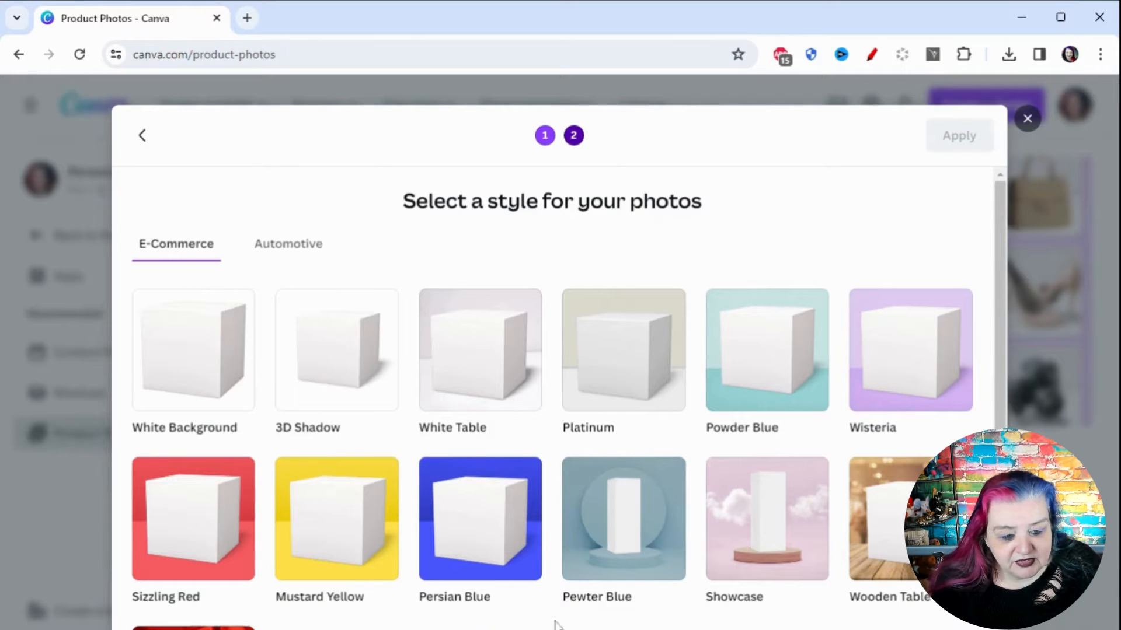
{"action": "left_click_drag", "start_coordinate": [999, 409], "coordinate": [1003, 481]}
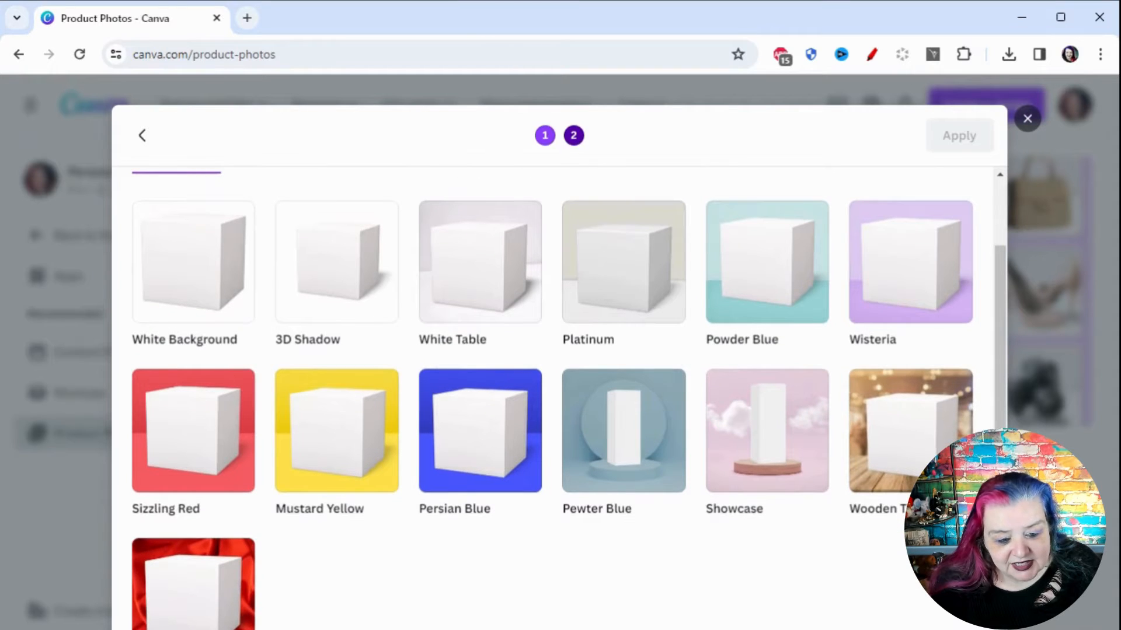
{"action": "scroll", "coordinate": [553, 397], "scroll_direction": "down", "scroll_amount": 1}
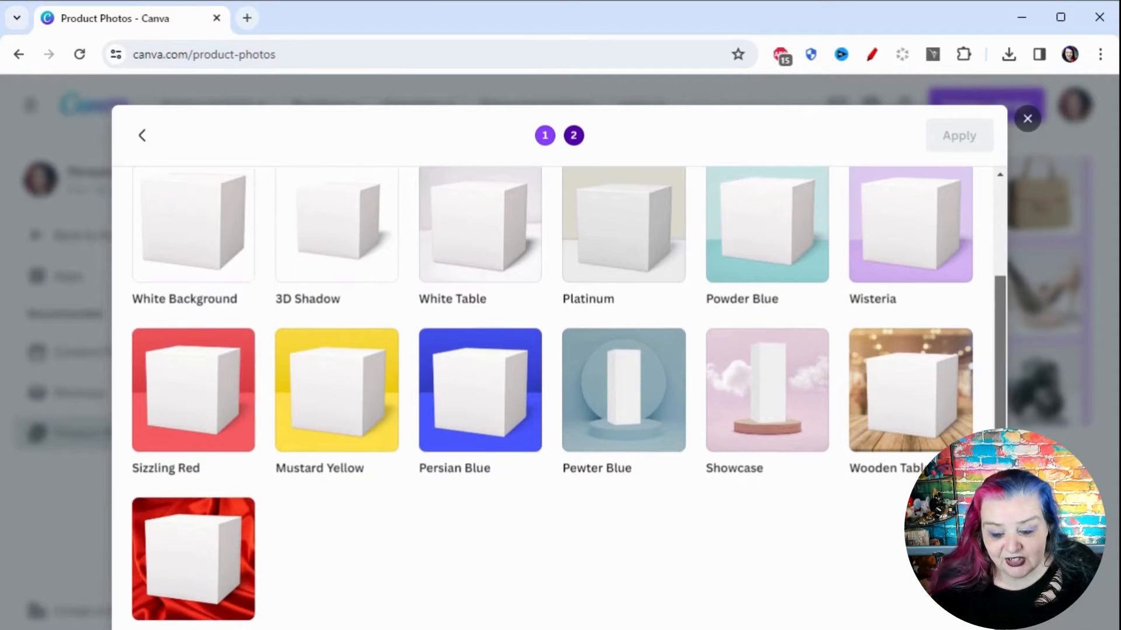
{"action": "scroll", "coordinate": [553, 396], "scroll_direction": "up", "scroll_amount": 3}
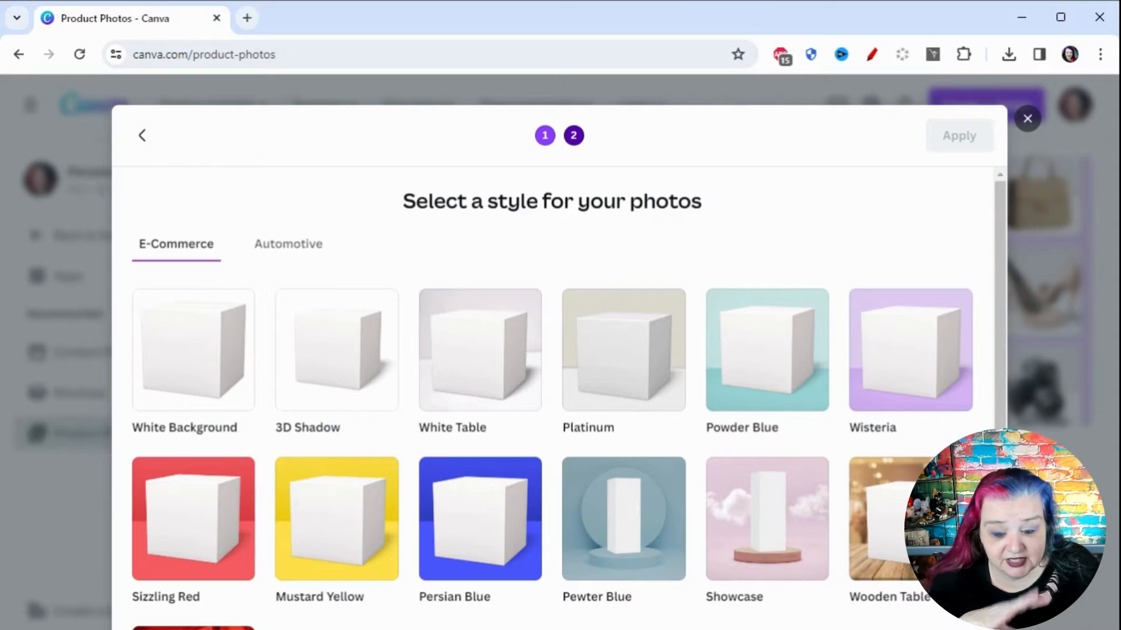
{"action": "left_click", "coordinate": [351, 354]}
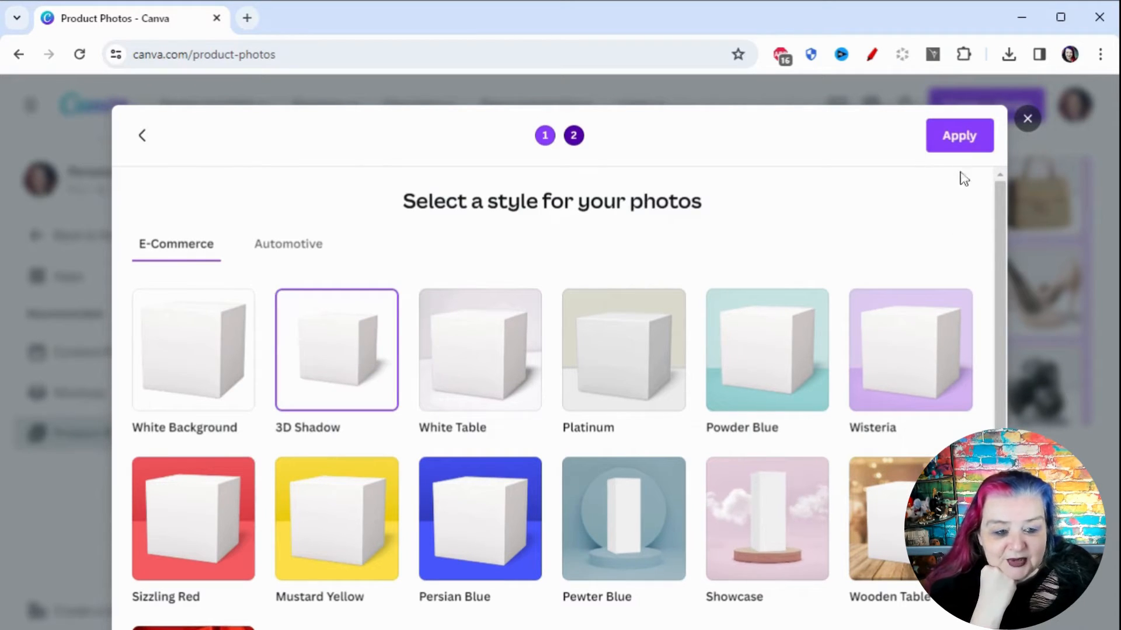
{"action": "left_click", "coordinate": [960, 144]}
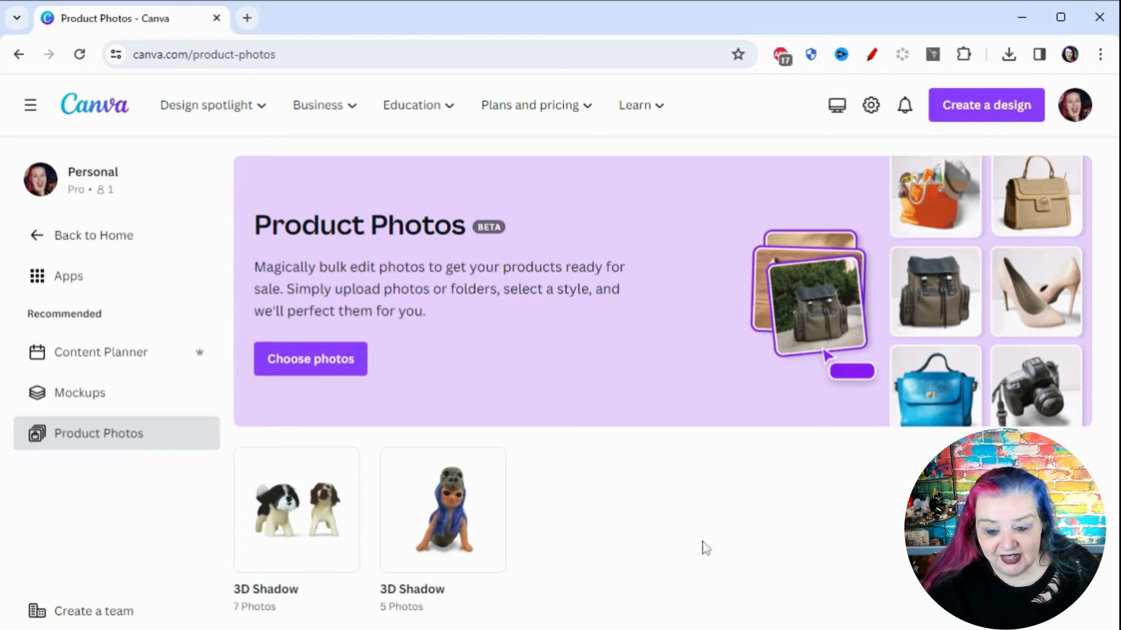
Open the new seven-photo 3D Shadow batch and inspect the enlarged results for the single dog and the robot
{"action": "left_click", "coordinate": [299, 504]}
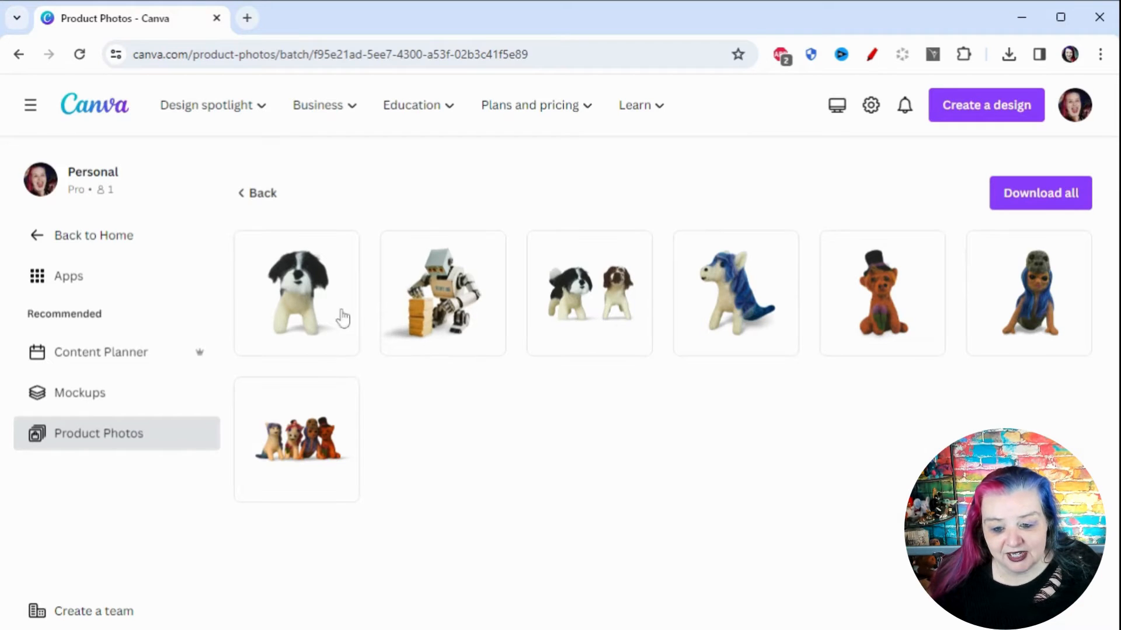
{"action": "left_click", "coordinate": [296, 296]}
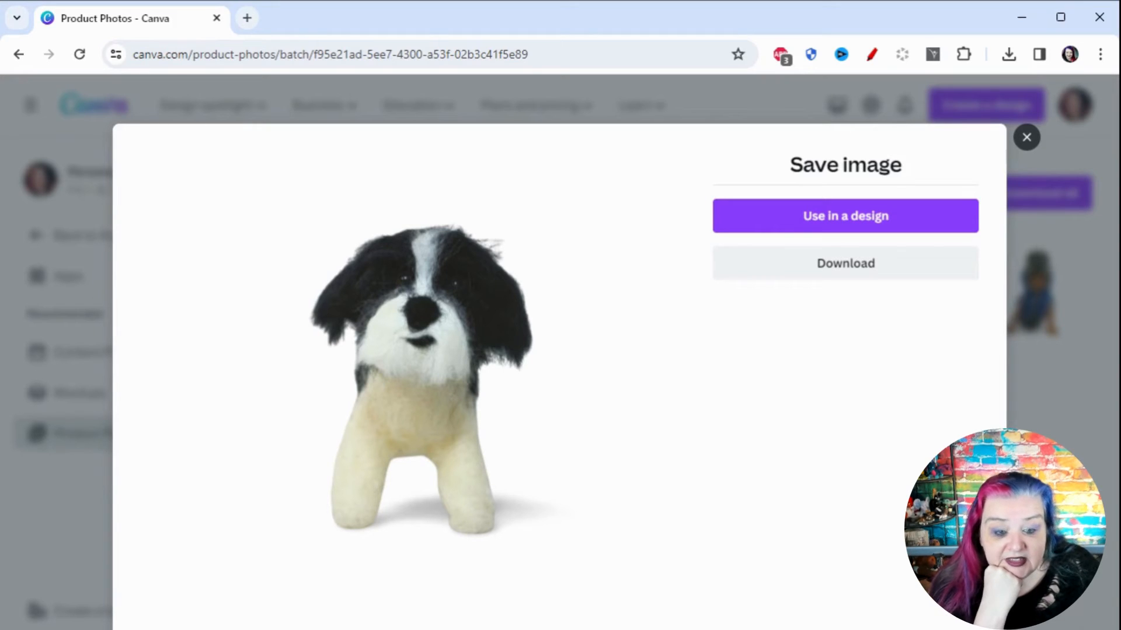
{"action": "left_click", "coordinate": [1026, 140]}
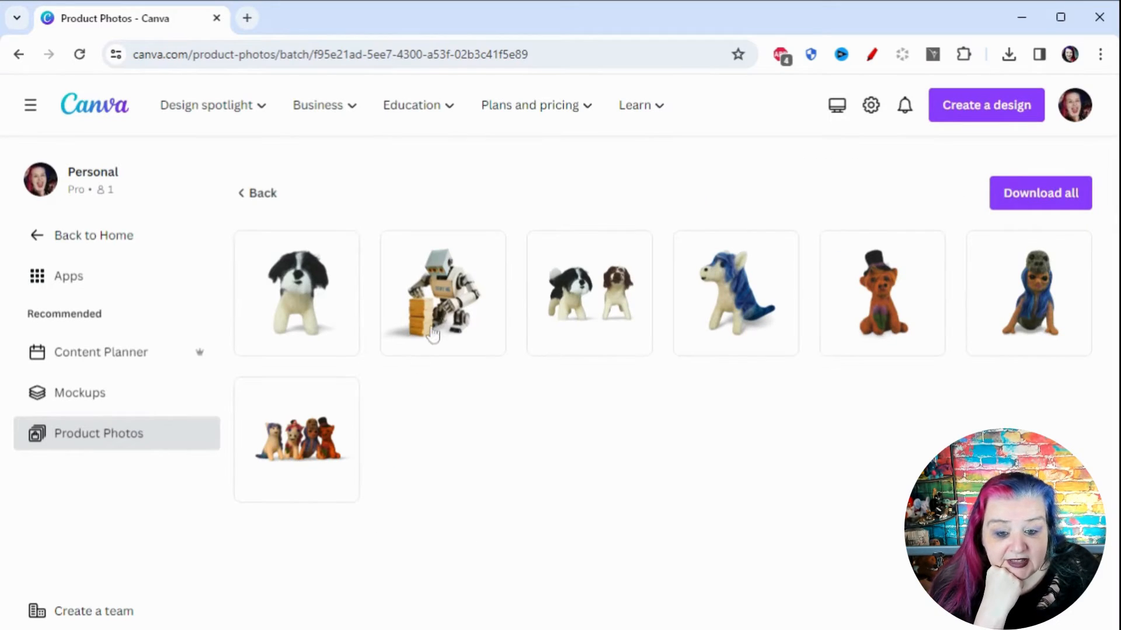
{"action": "left_click", "coordinate": [449, 295]}
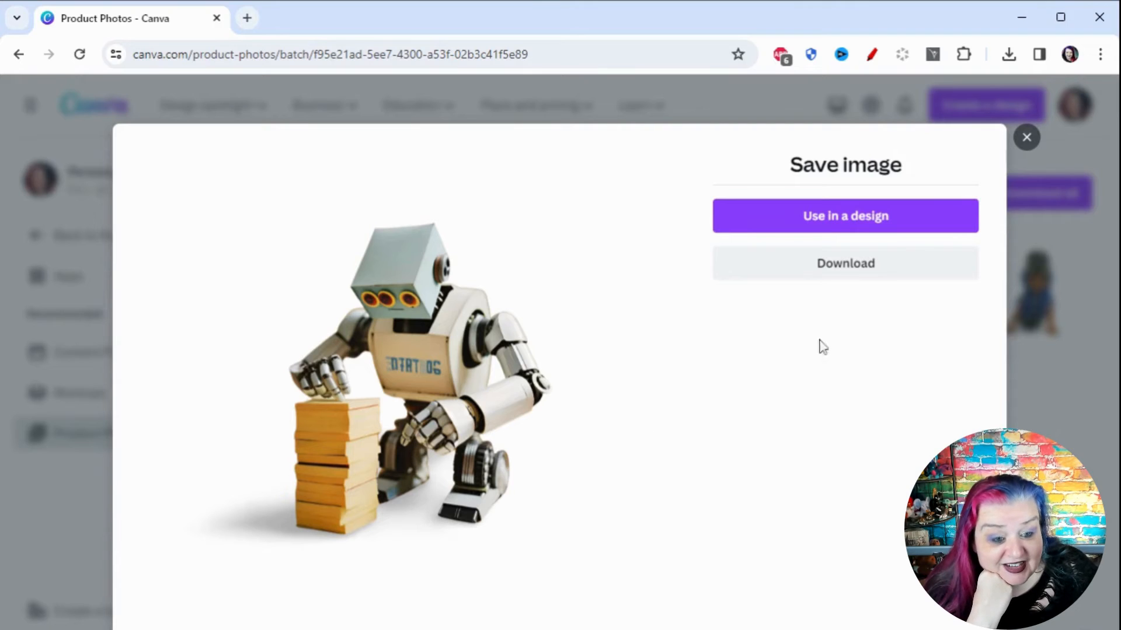
{"action": "left_click", "coordinate": [1027, 138]}
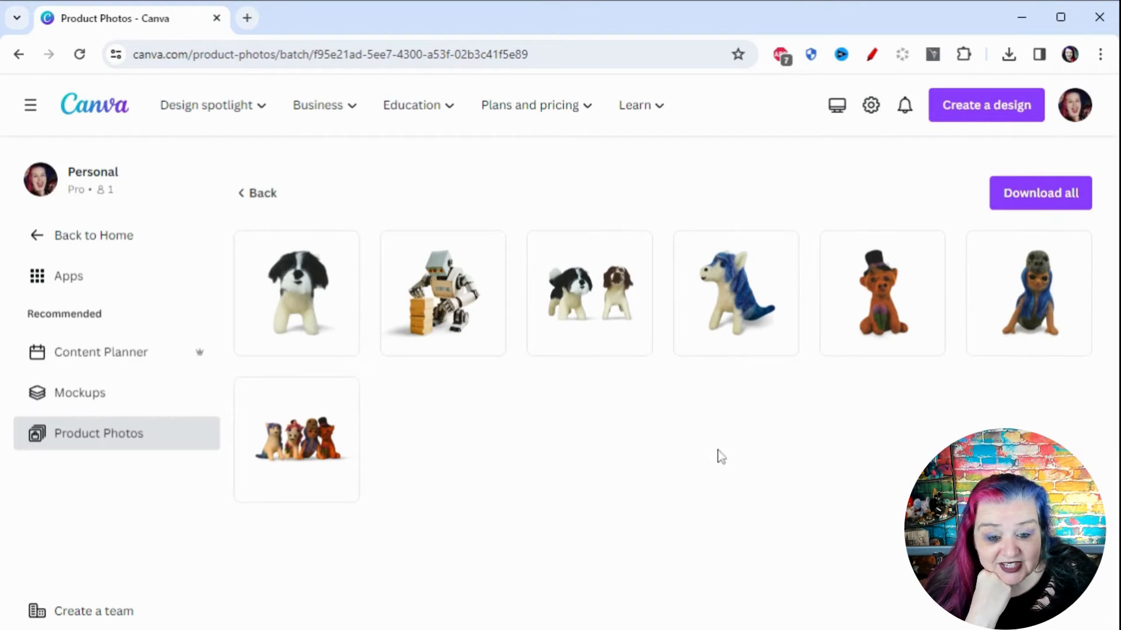
Inspect the enlarged 3D Shadow results for the two dogs, the blue-maned figure, the orange bear and the four-figure group
{"action": "left_click", "coordinate": [588, 315]}
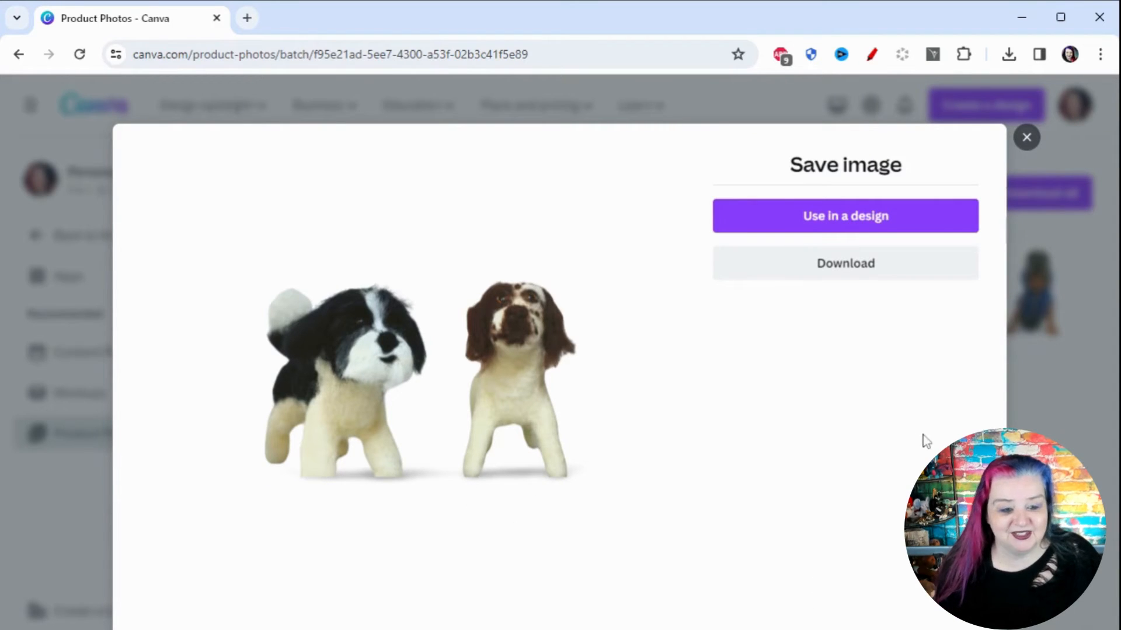
{"action": "left_click", "coordinate": [1028, 139]}
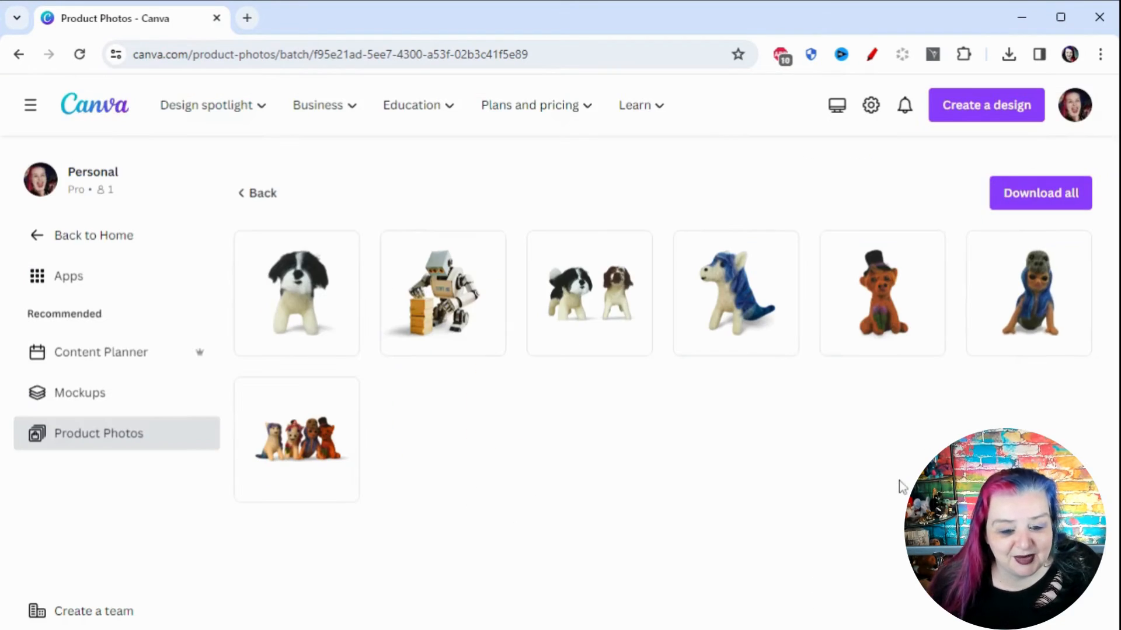
{"action": "left_click", "coordinate": [732, 307]}
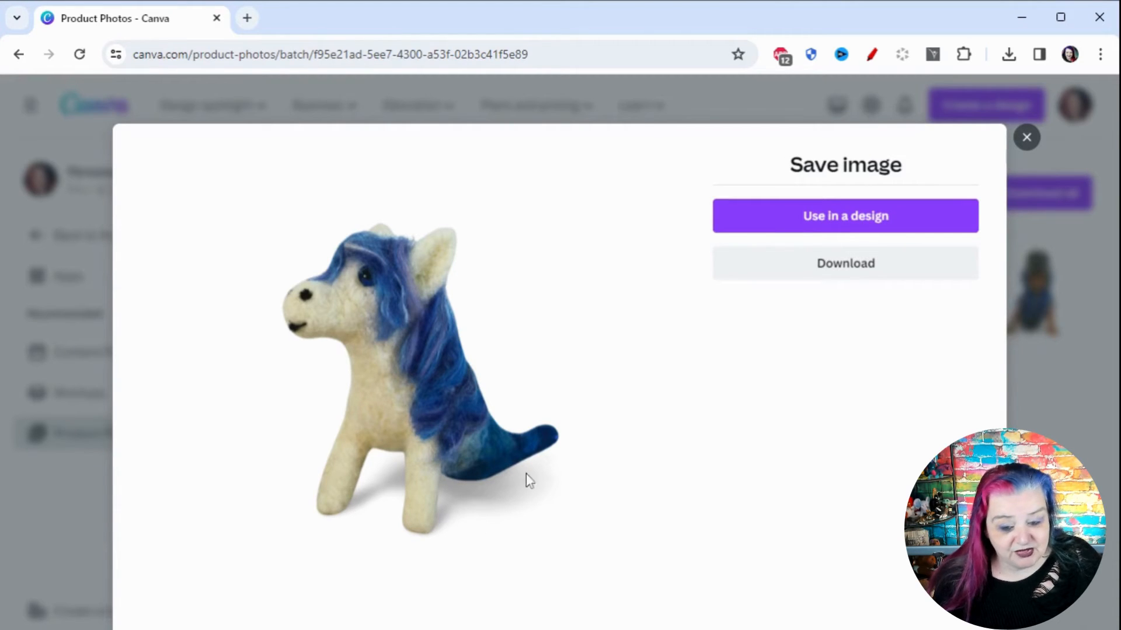
{"action": "left_click", "coordinate": [1027, 139]}
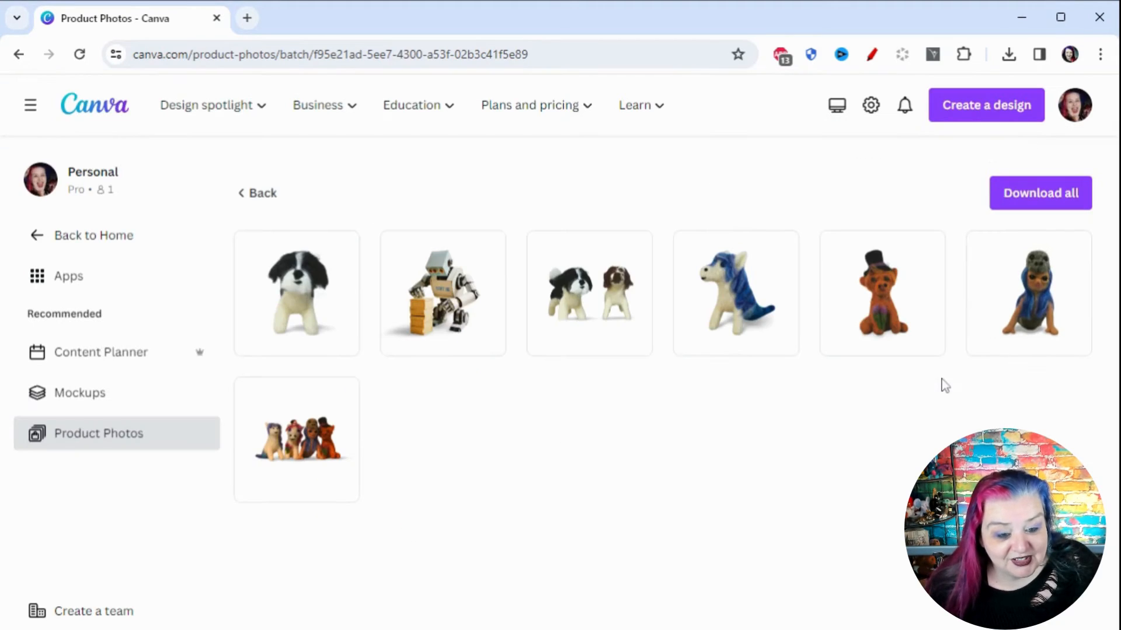
{"action": "left_click", "coordinate": [890, 306]}
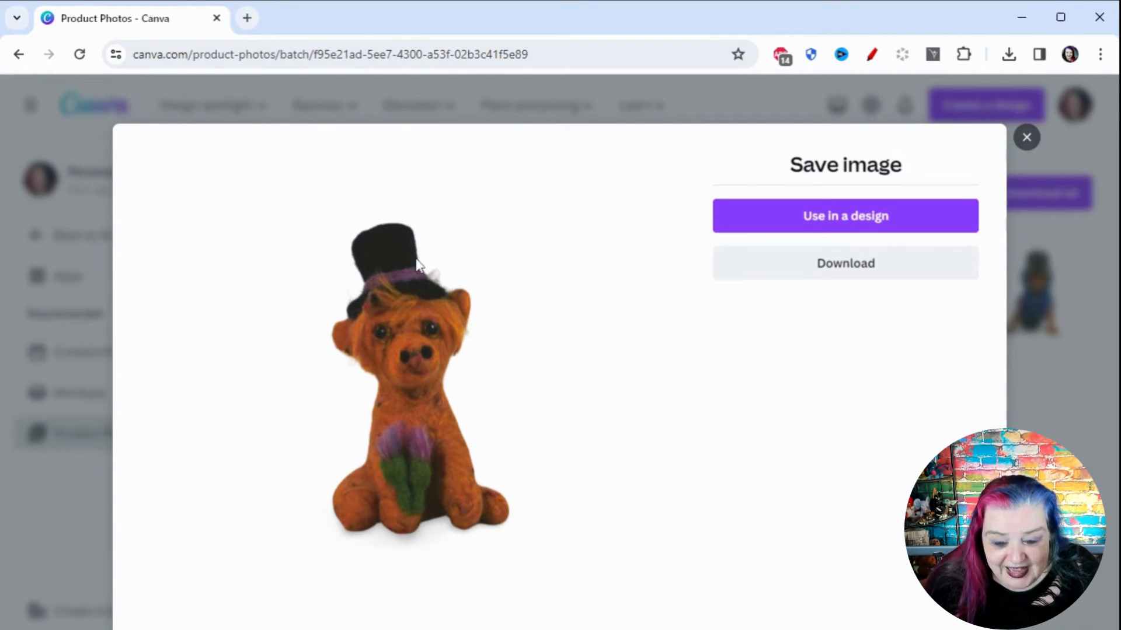
{"action": "left_click", "coordinate": [1027, 139]}
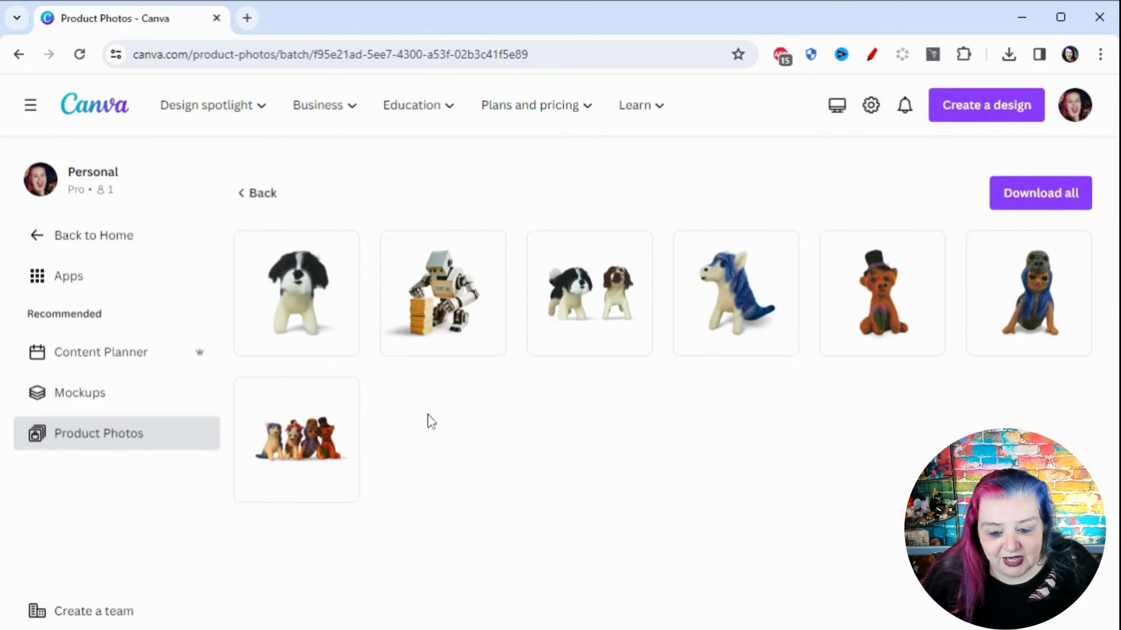
{"action": "left_click", "coordinate": [290, 441]}
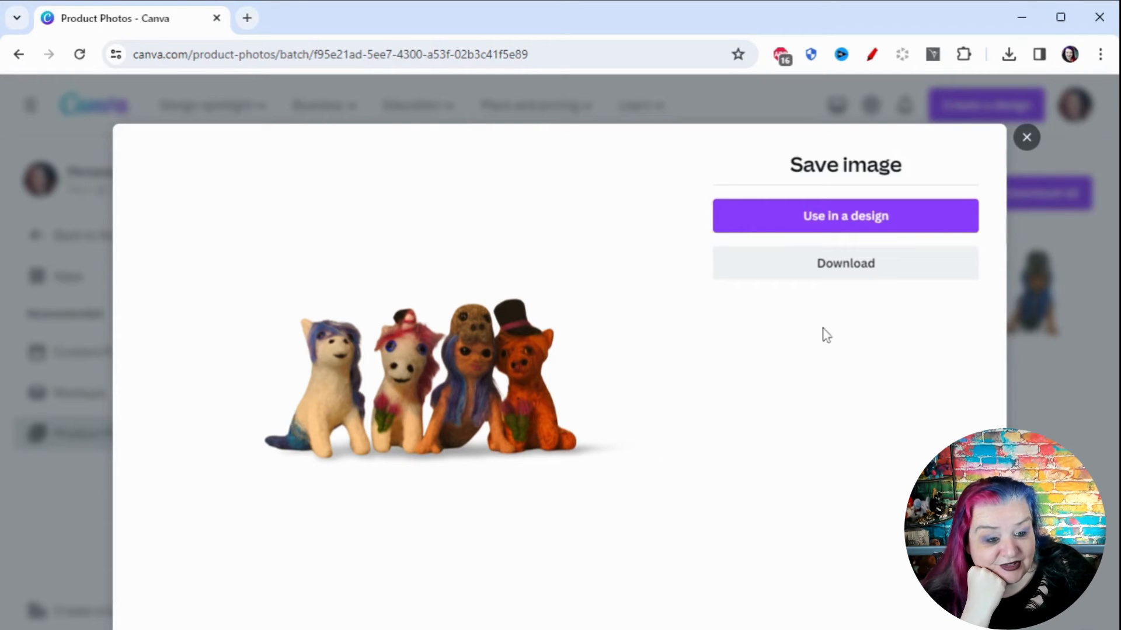
{"action": "left_click", "coordinate": [1026, 138]}
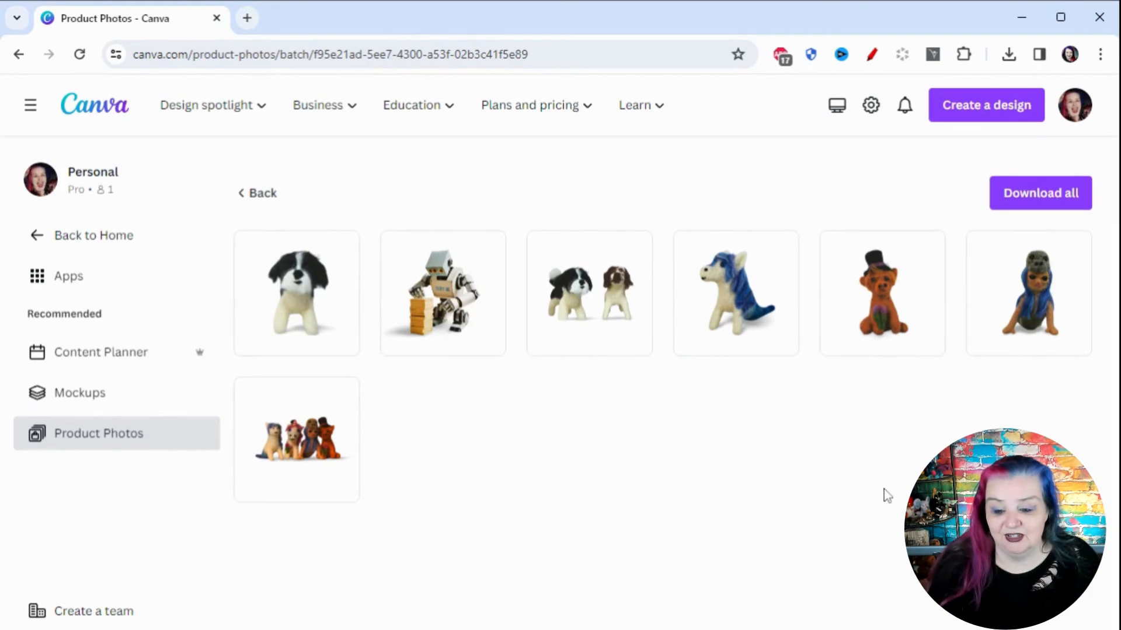
Start a new Product Photos batch from existing uploads and select the front view of the seal-hat figure on a light background
{"action": "left_click", "coordinate": [84, 444]}
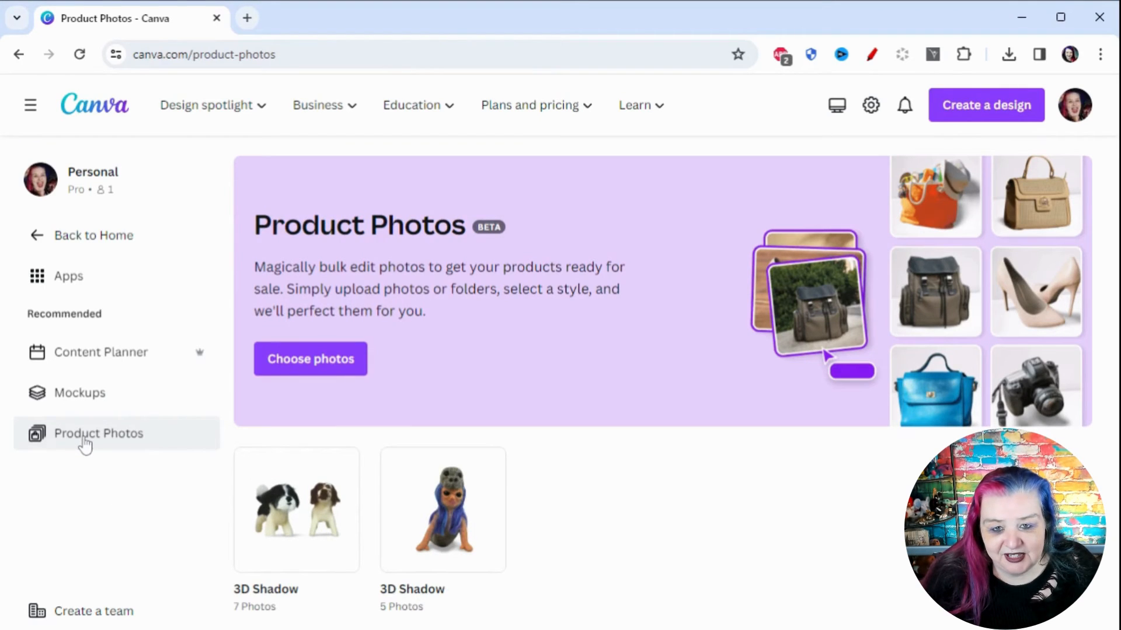
{"action": "left_click", "coordinate": [308, 362]}
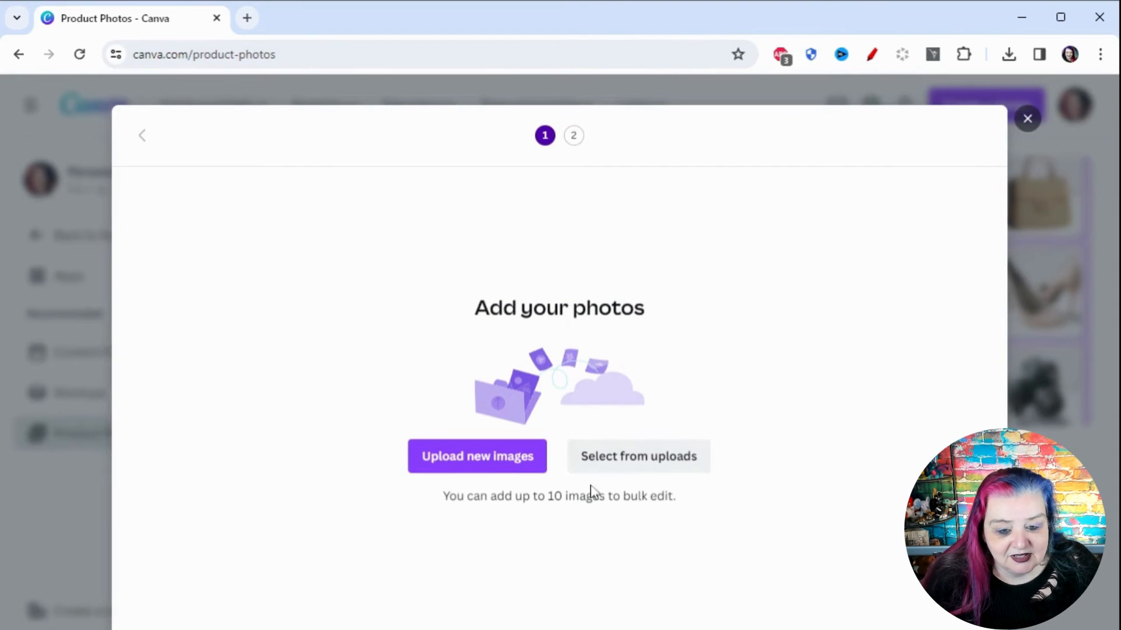
{"action": "left_click", "coordinate": [625, 465]}
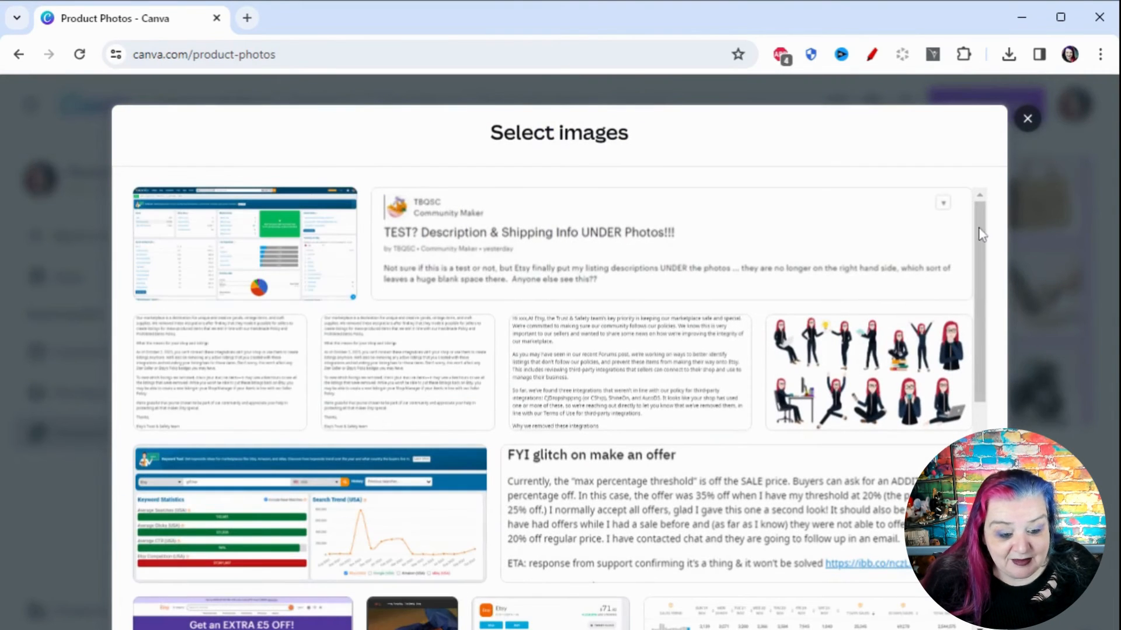
{"action": "left_click_drag", "start_coordinate": [979, 231], "coordinate": [974, 580]}
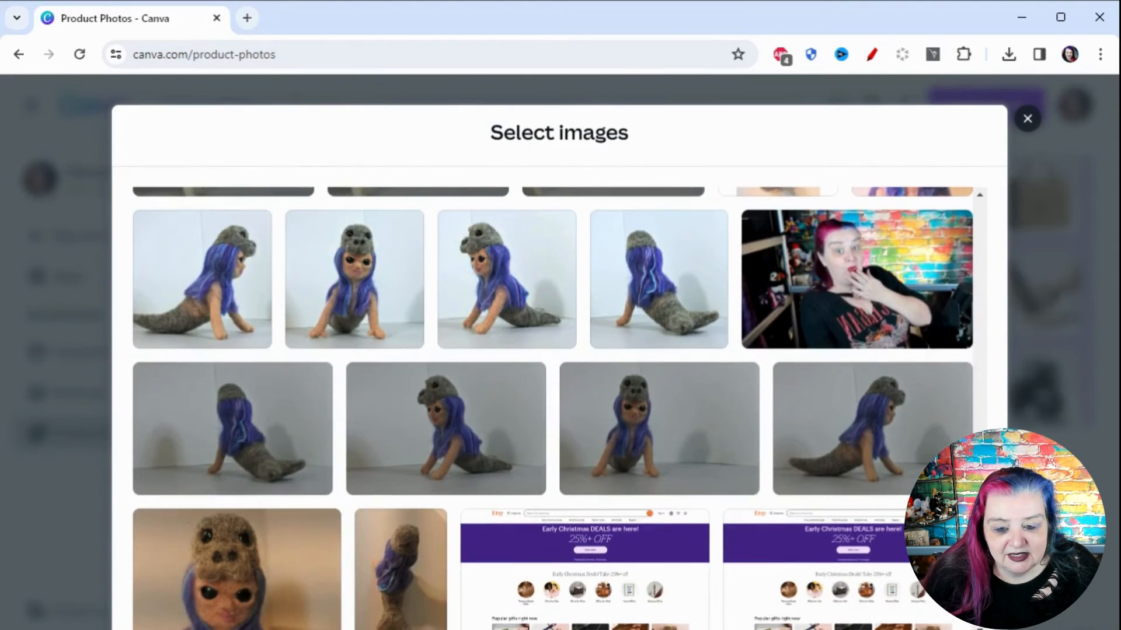
{"action": "left_click", "coordinate": [335, 295]}
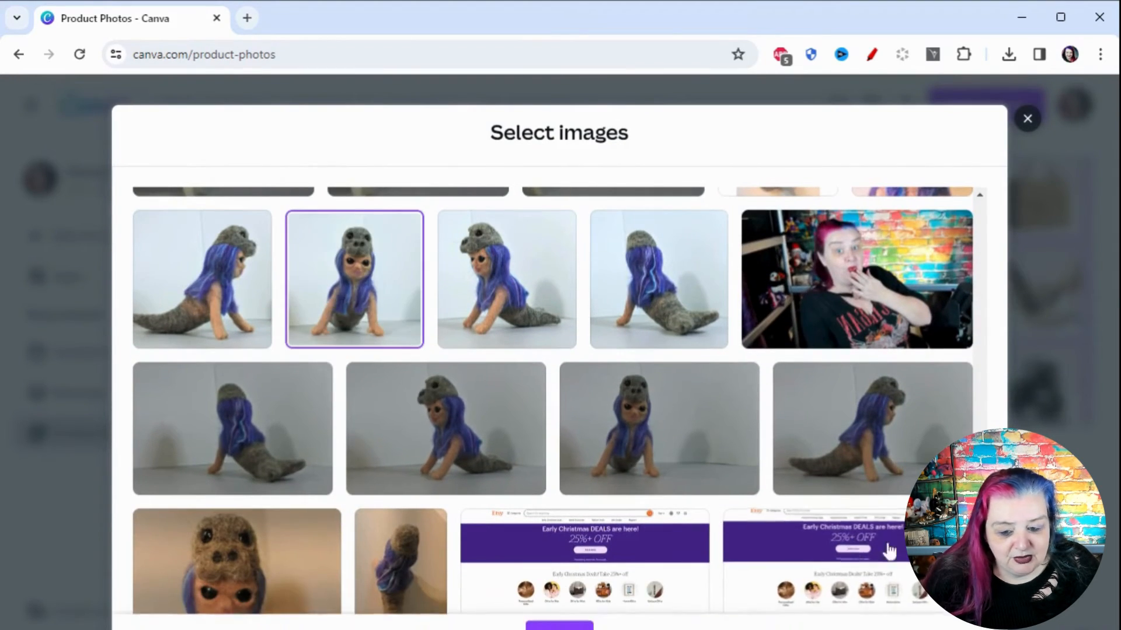
Add the close-up of the blue-haired seal-hat figure's face to the image selection
{"action": "scroll", "coordinate": [375, 401], "scroll_direction": "down", "scroll_amount": 4}
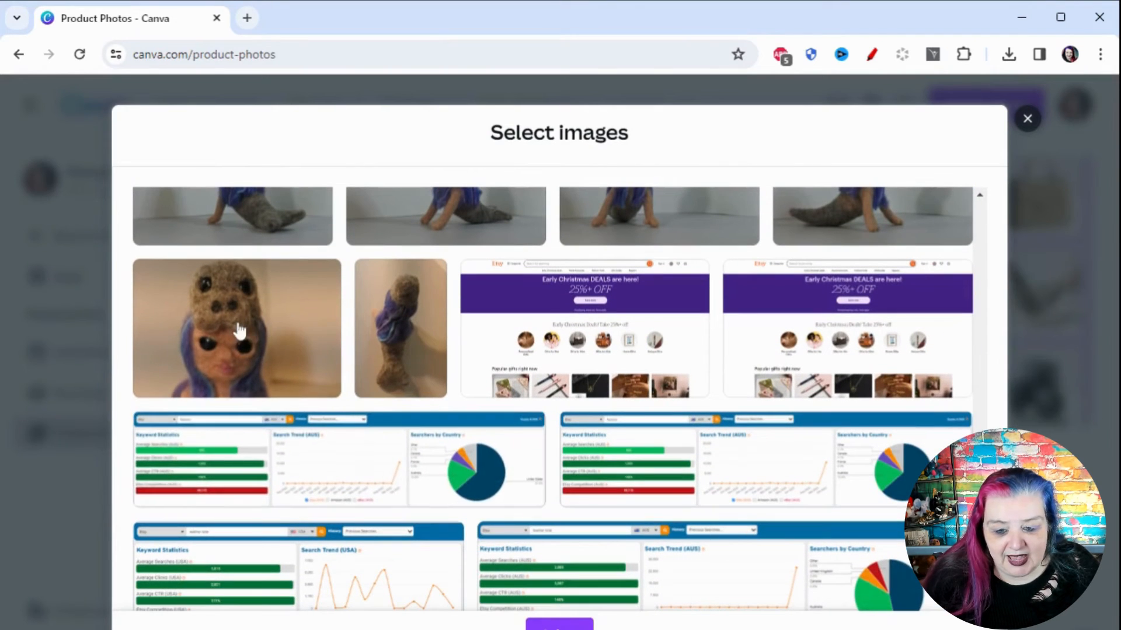
{"action": "left_click", "coordinate": [223, 354]}
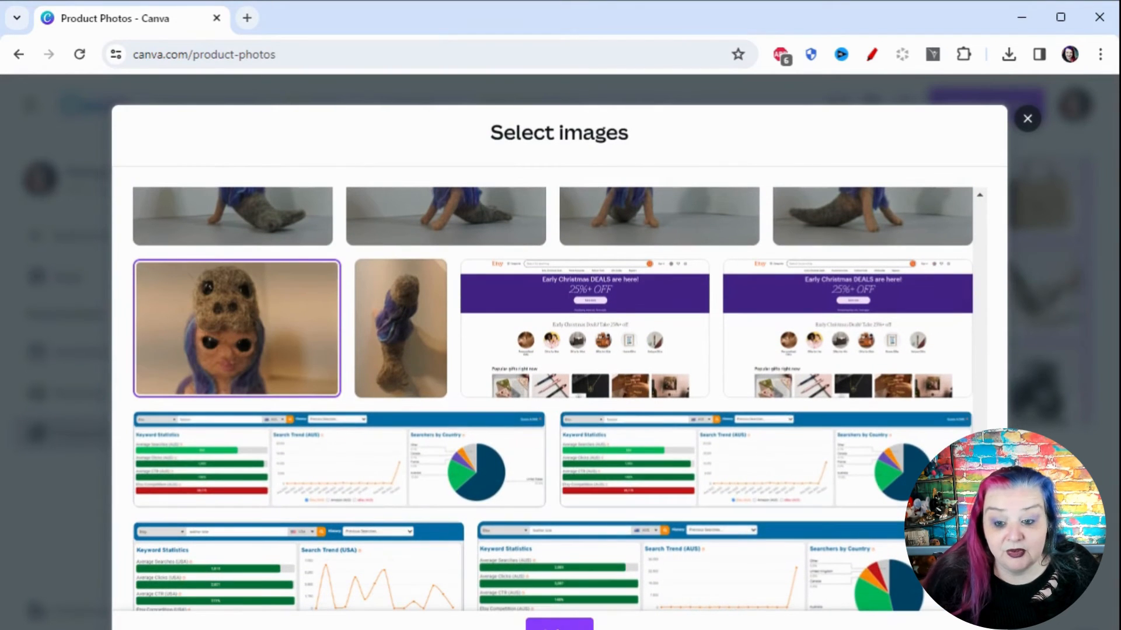
{"action": "left_click", "coordinate": [280, 285]}
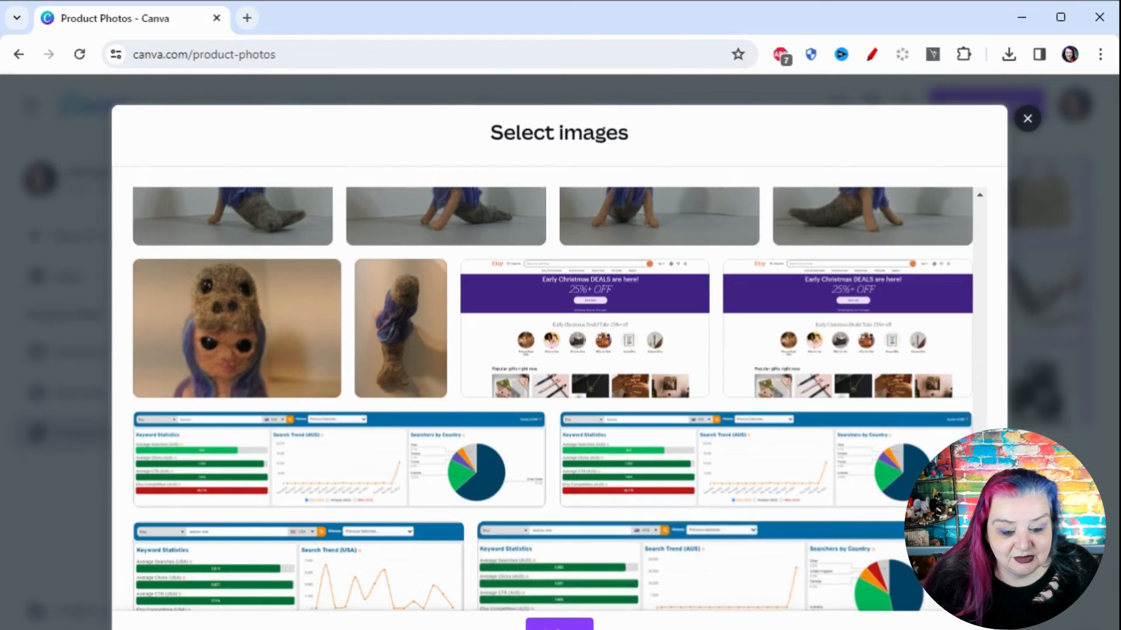
{"action": "scroll", "coordinate": [552, 399], "scroll_direction": "down", "scroll_amount": 5}
{"action": "scroll", "coordinate": [553, 399], "scroll_direction": "up", "scroll_amount": 9}
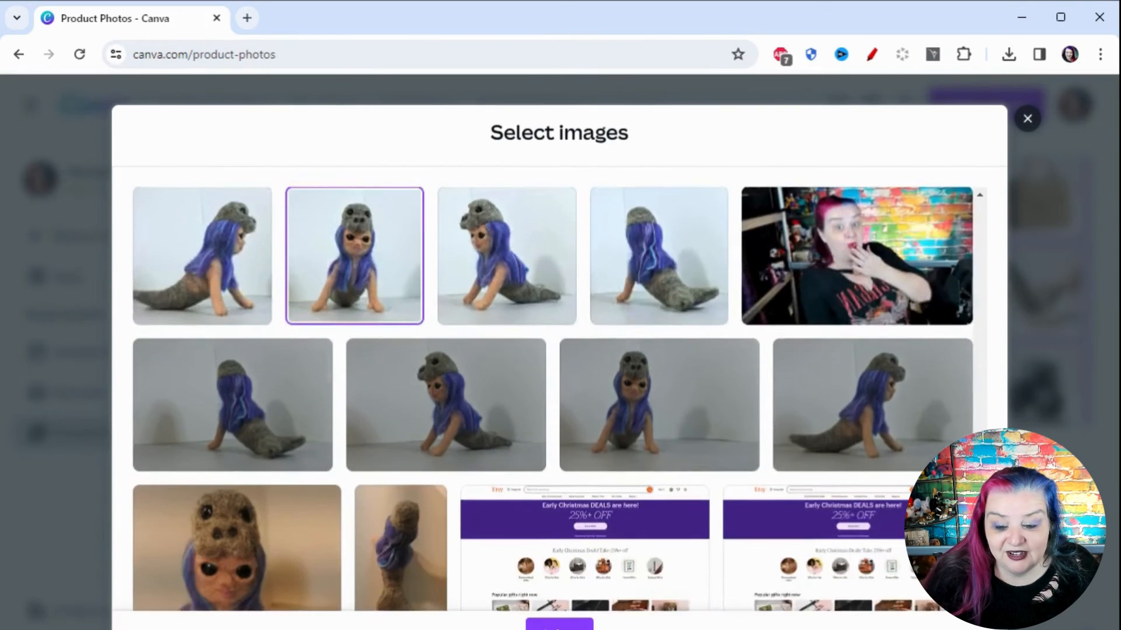
{"action": "scroll", "coordinate": [265, 401], "scroll_direction": "down", "scroll_amount": 3}
{"action": "left_click", "coordinate": [195, 380]}
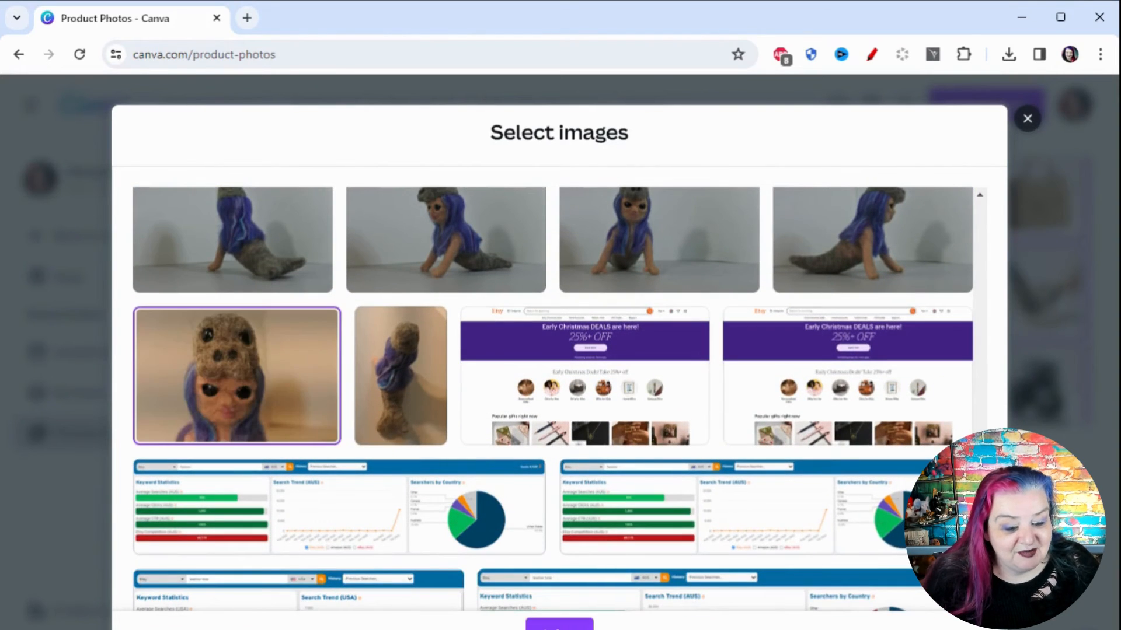
Select the dark side-angled and warm-lit front photos of the orange top-hat bear, and add all selected images to the batch
{"action": "scroll", "coordinate": [552, 399], "scroll_direction": "down", "scroll_amount": 15}
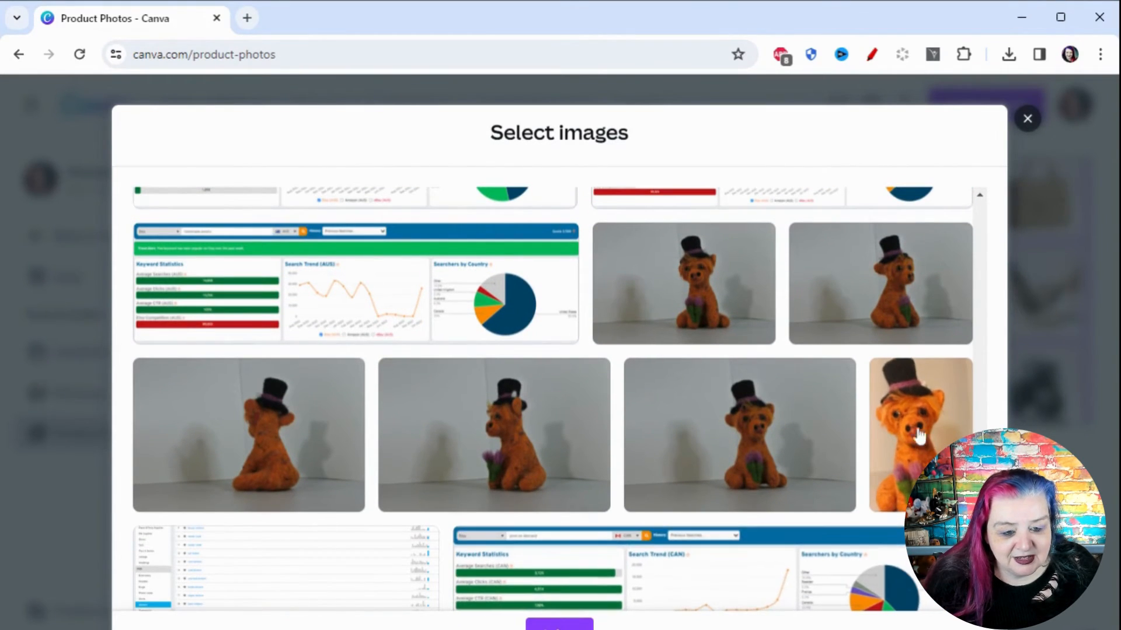
{"action": "left_click", "coordinate": [884, 300]}
{"action": "left_click", "coordinate": [906, 451]}
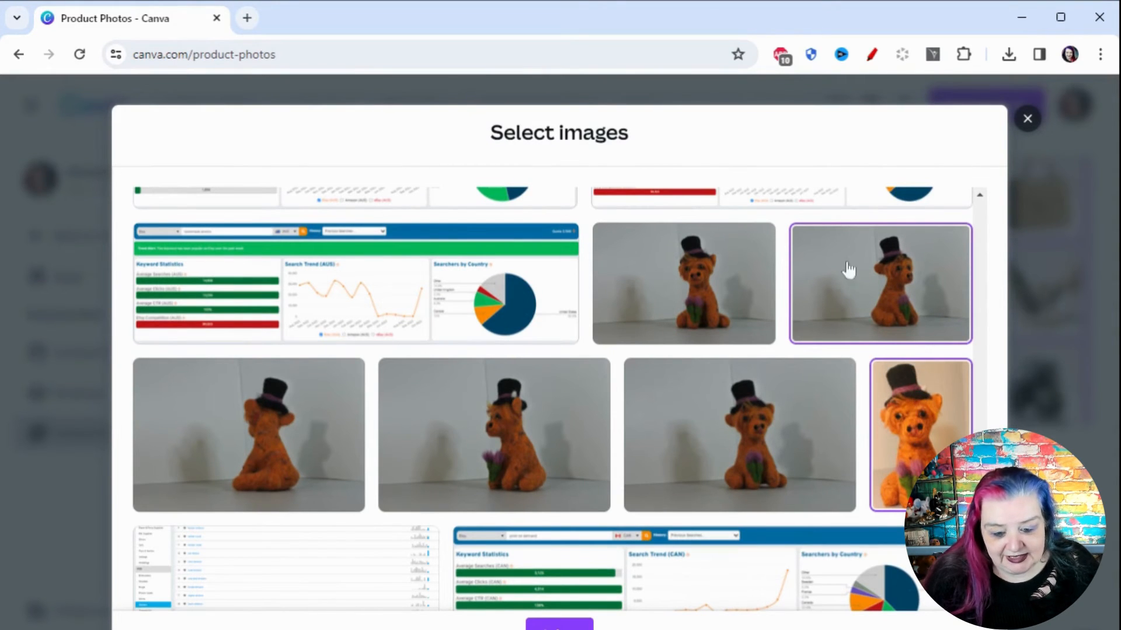
{"action": "left_click", "coordinate": [560, 625]}
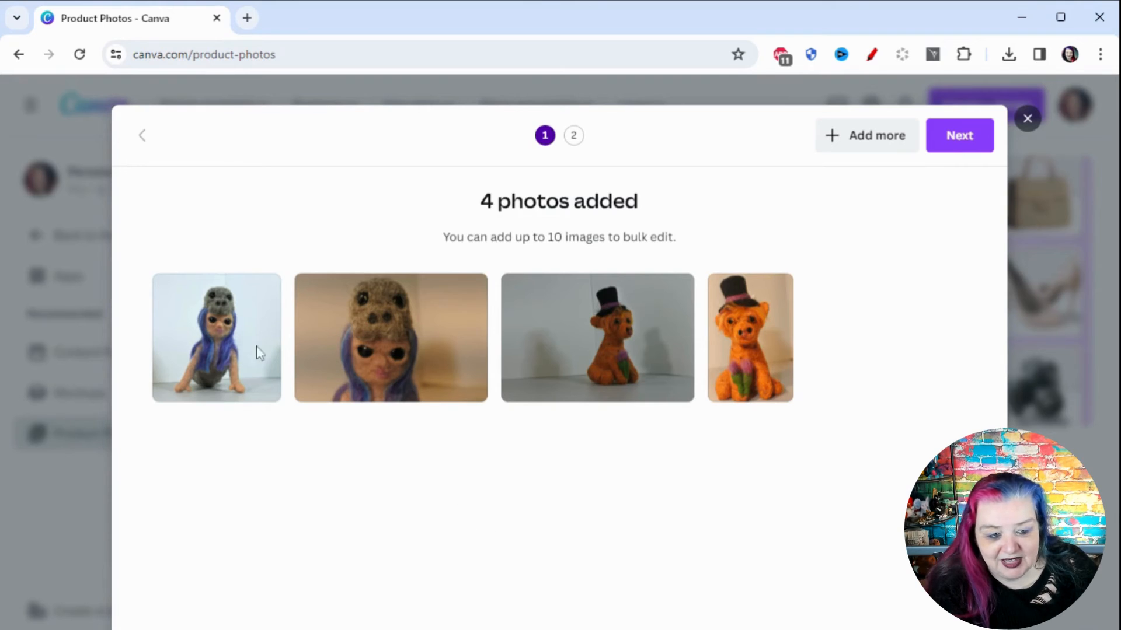
Continue to style selection and apply the E-Commerce style Wooden Table to the photos
{"action": "left_click", "coordinate": [956, 152]}
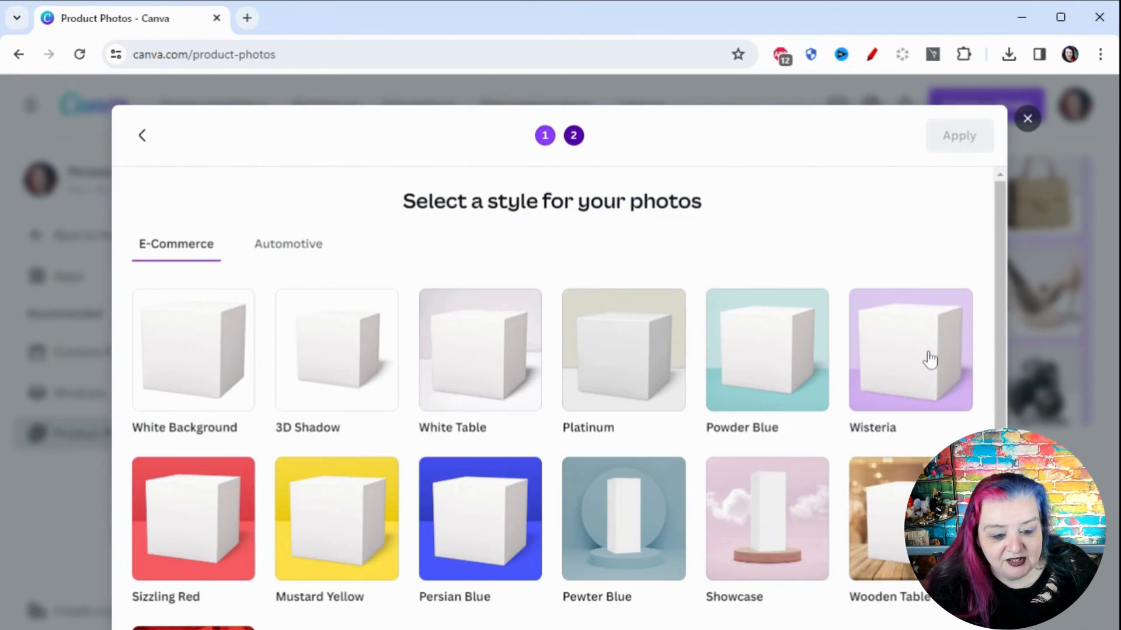
{"action": "left_click", "coordinate": [893, 513]}
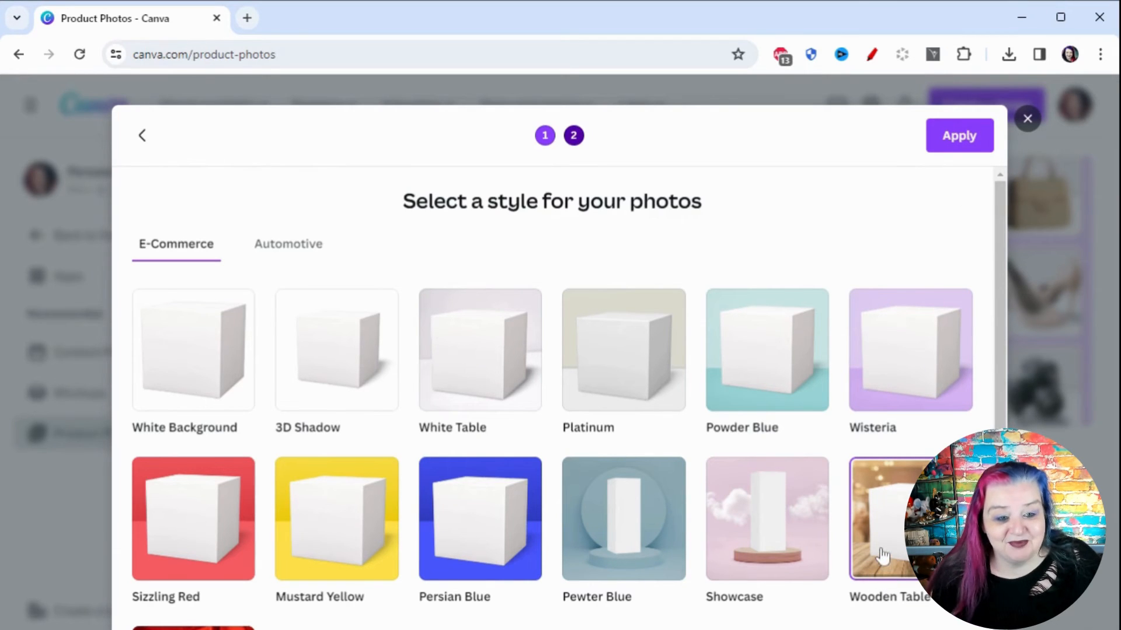
{"action": "left_click", "coordinate": [955, 148]}
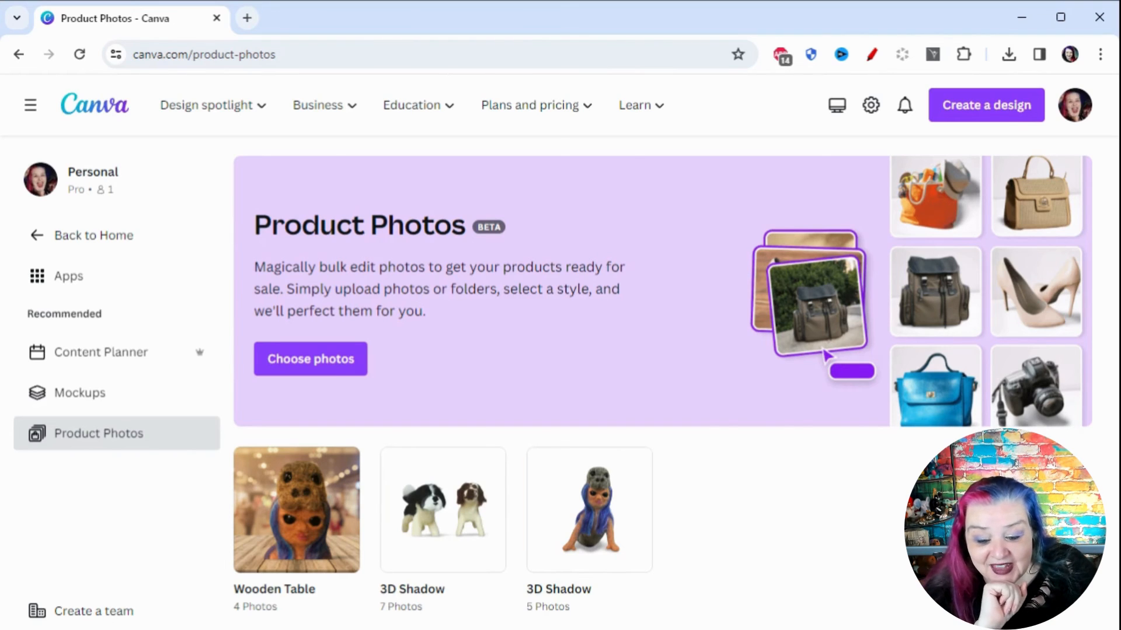
Open the new Wooden Table batch and inspect the enlarged results for both seal-hat figure photos
{"action": "left_click", "coordinate": [303, 514]}
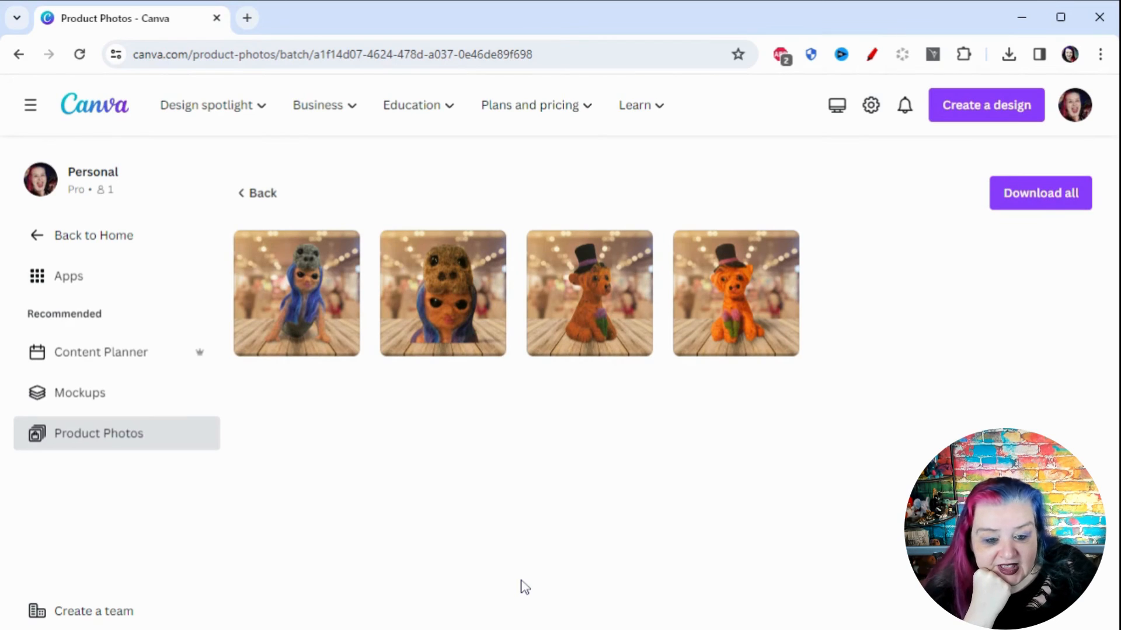
{"action": "left_click", "coordinate": [307, 294]}
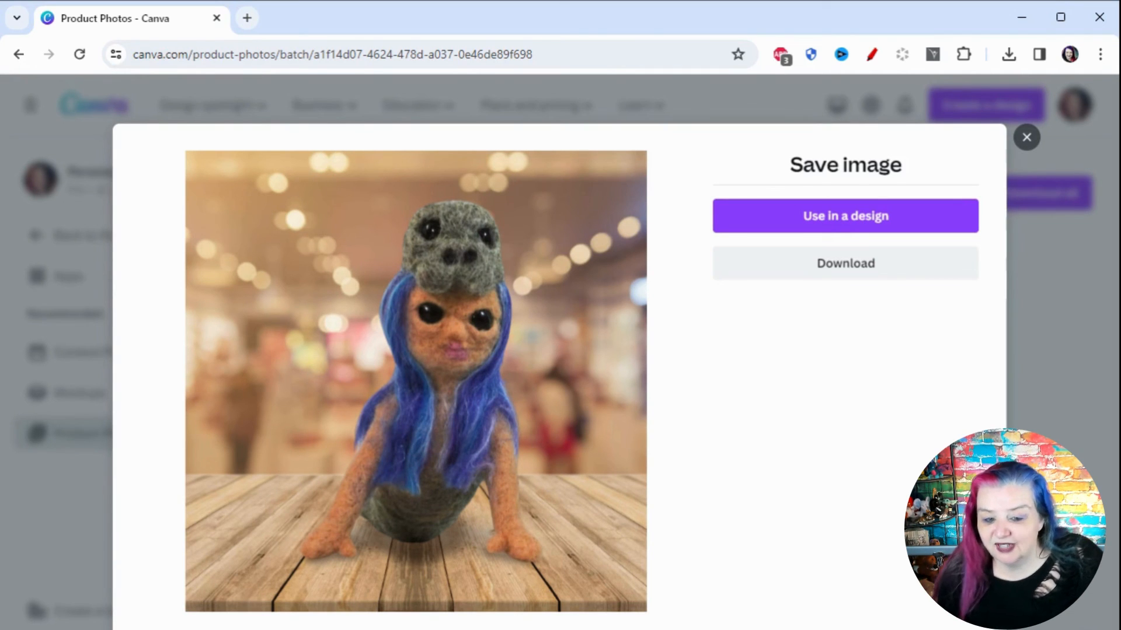
{"action": "left_click", "coordinate": [1027, 139]}
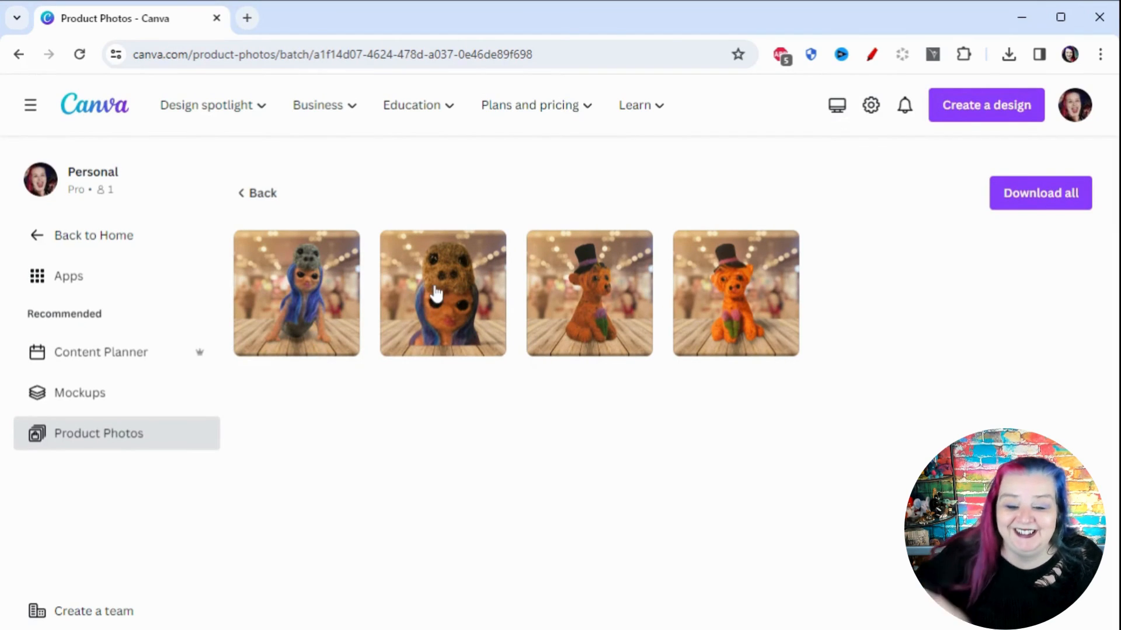
{"action": "left_click", "coordinate": [435, 329]}
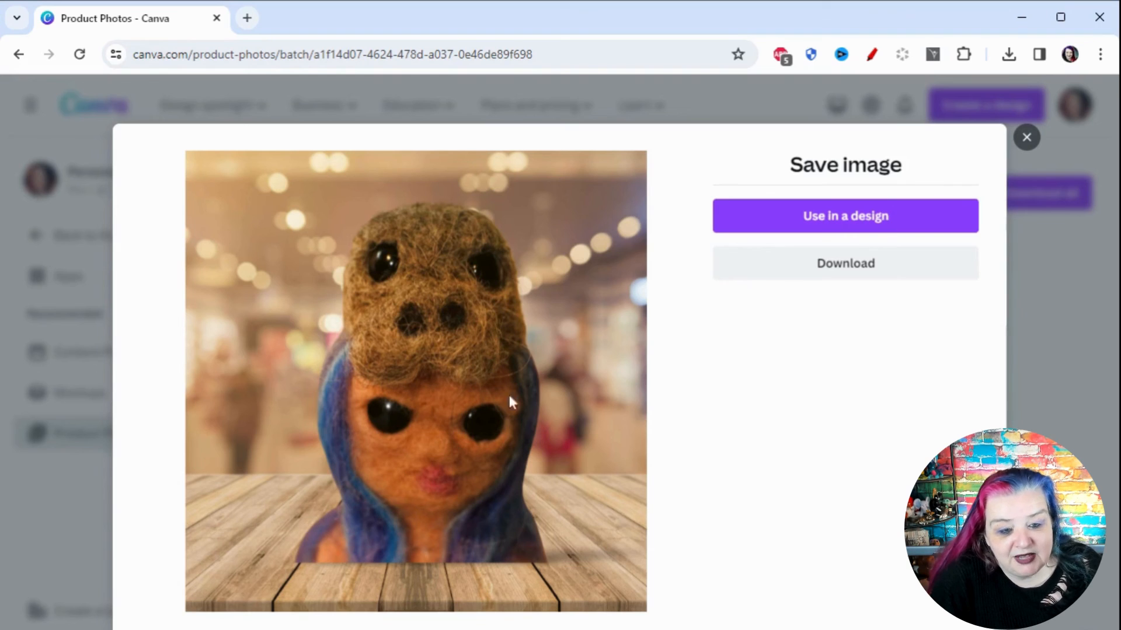
{"action": "left_click", "coordinate": [1028, 139]}
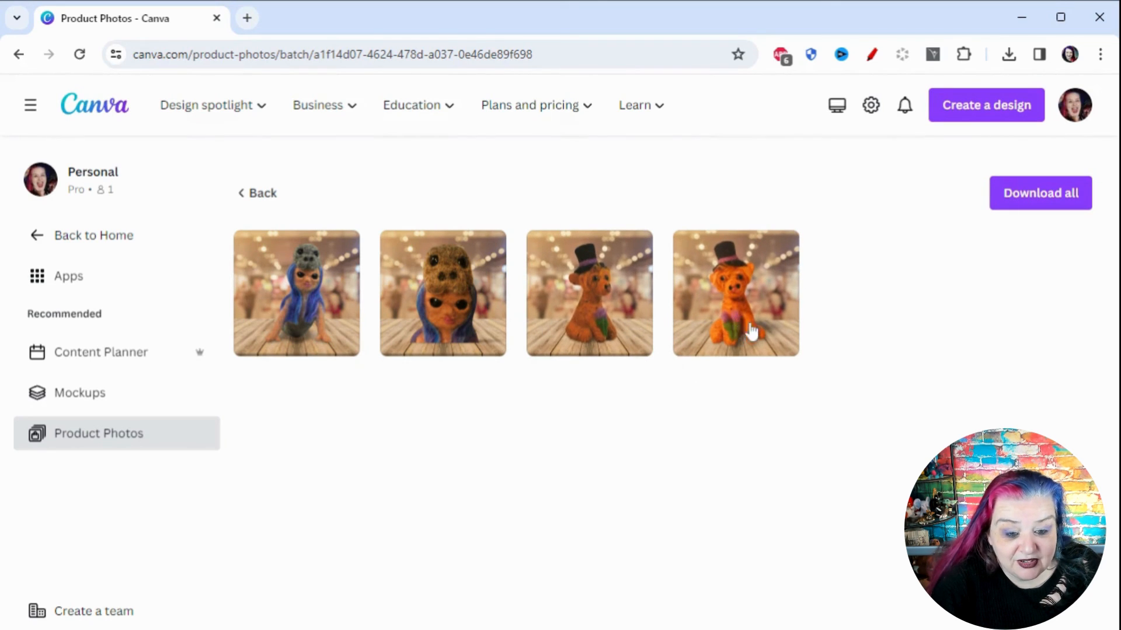
Inspect the enlarged Wooden Table results for the two orange top-hat bear photos
{"action": "left_click", "coordinate": [594, 320]}
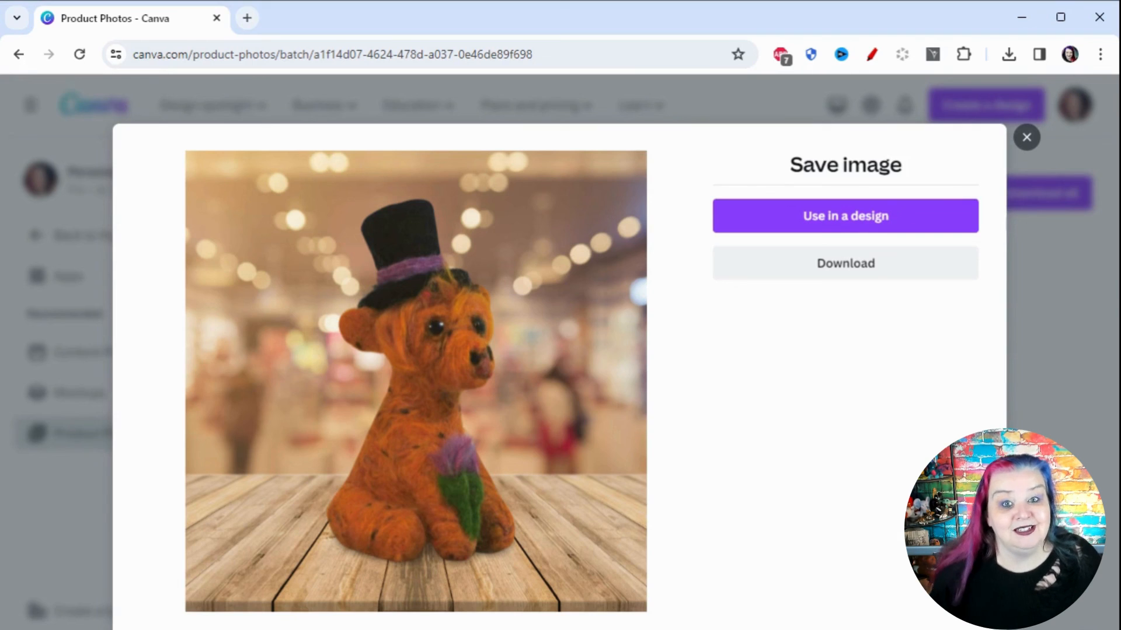
{"action": "left_click", "coordinate": [1027, 138]}
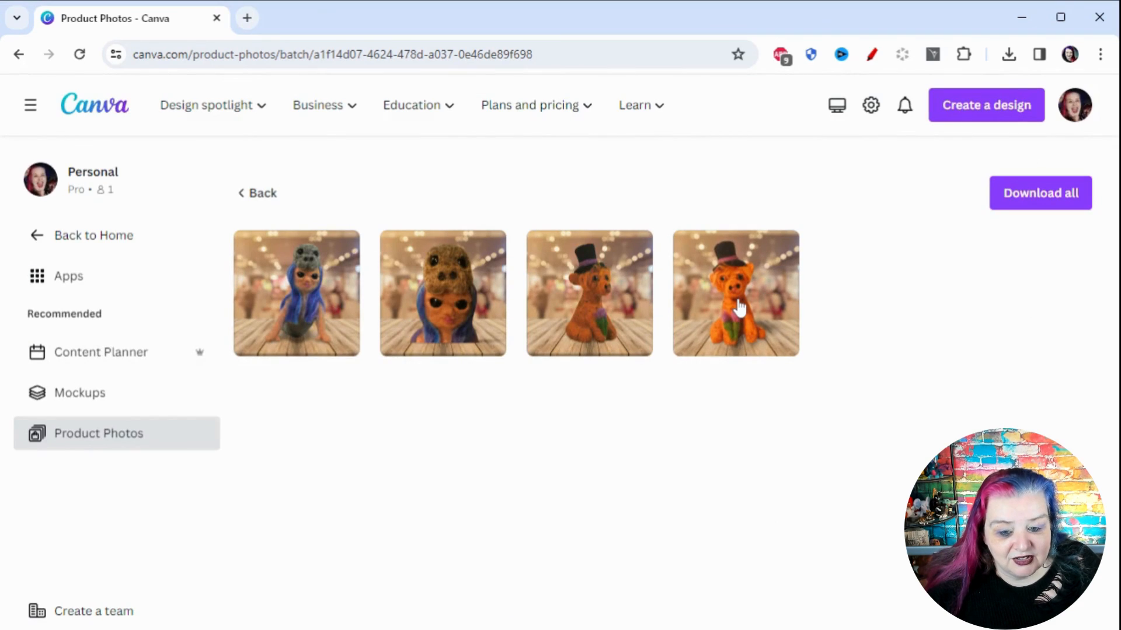
{"action": "left_click", "coordinate": [739, 308]}
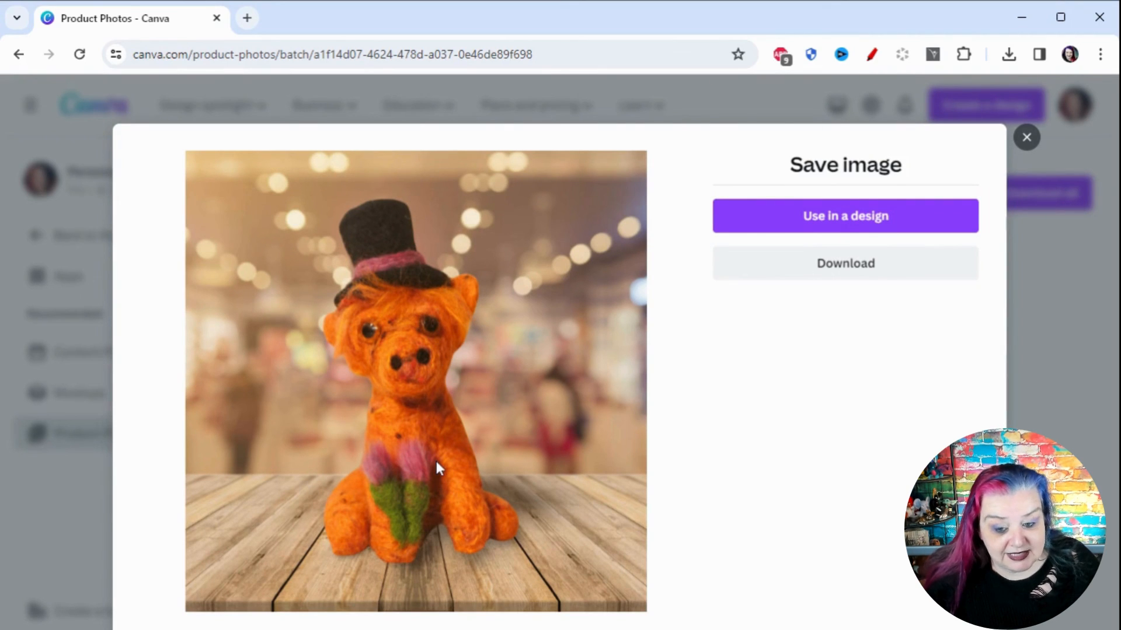
{"action": "left_click", "coordinate": [1026, 139]}
{"action": "left_click", "coordinate": [1120, 393]}
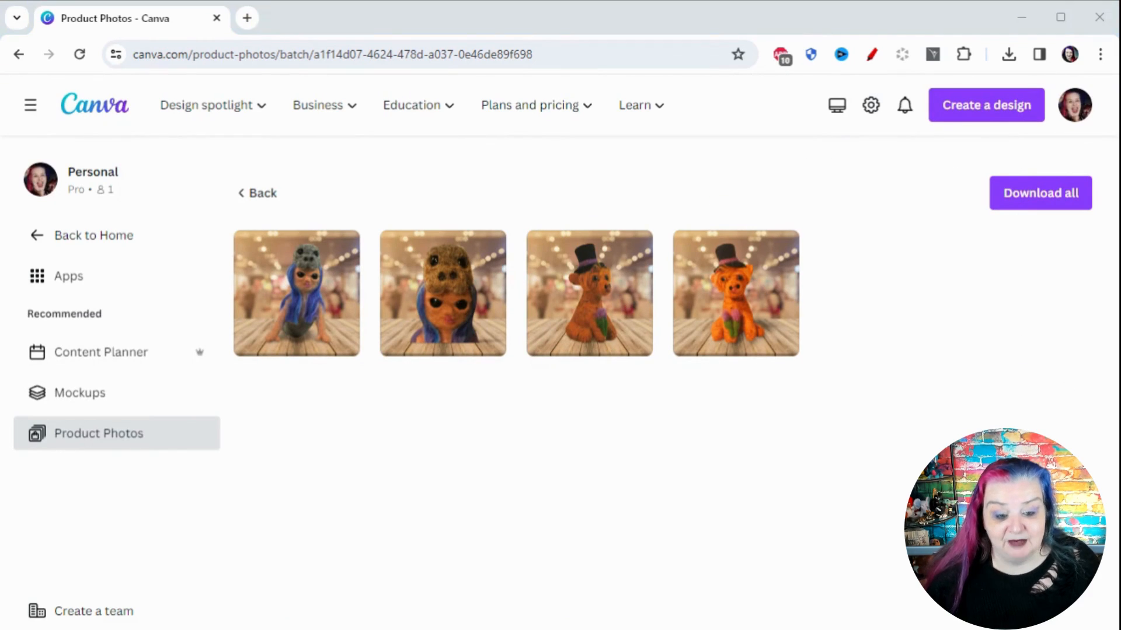